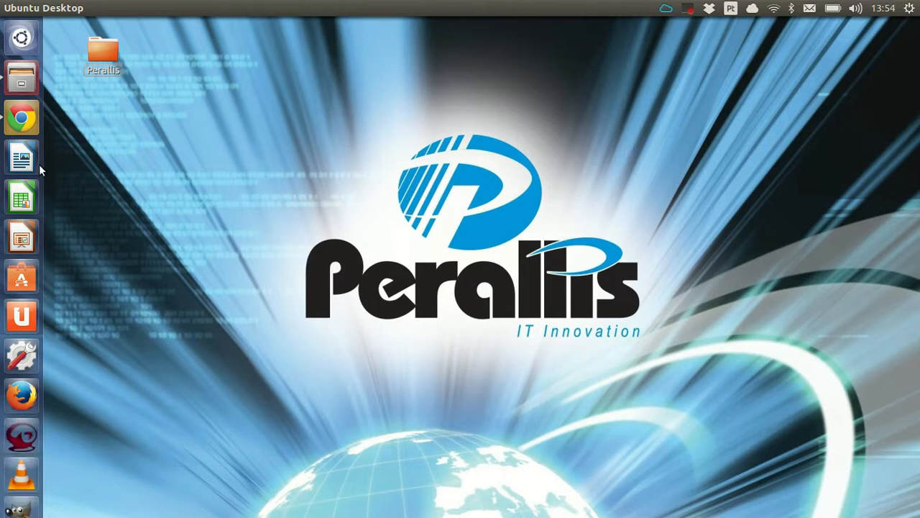
- In the Guardium browser window, select VA DB2 under Assess Database Vulnerabilities and open it with Modify
left_click(23, 120)
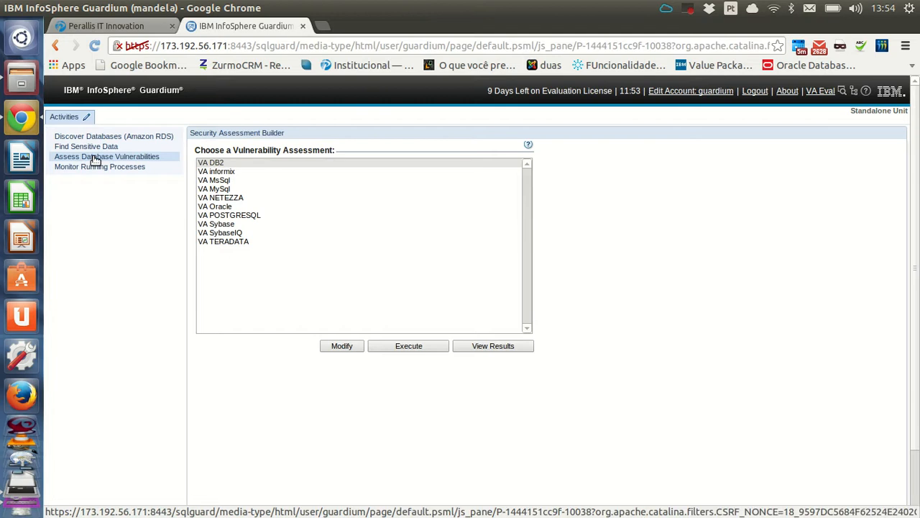
left_click(144, 156)
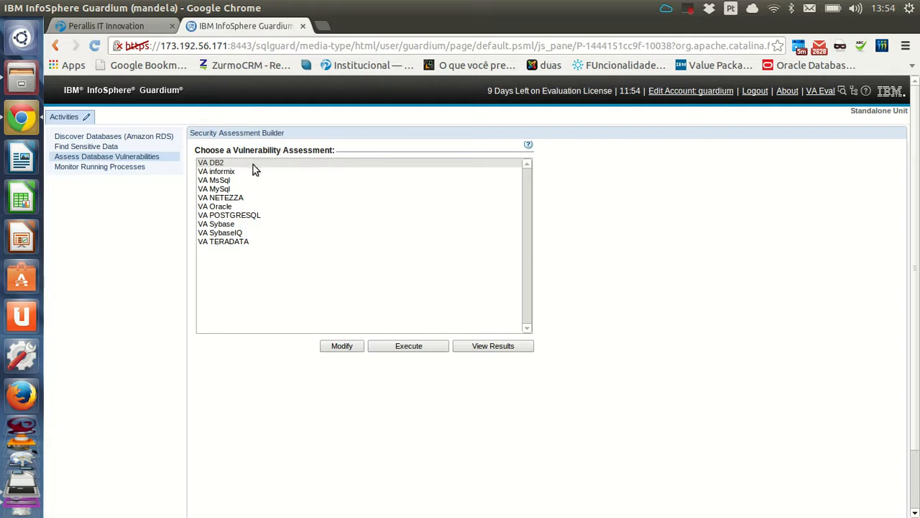
left_click(219, 164)
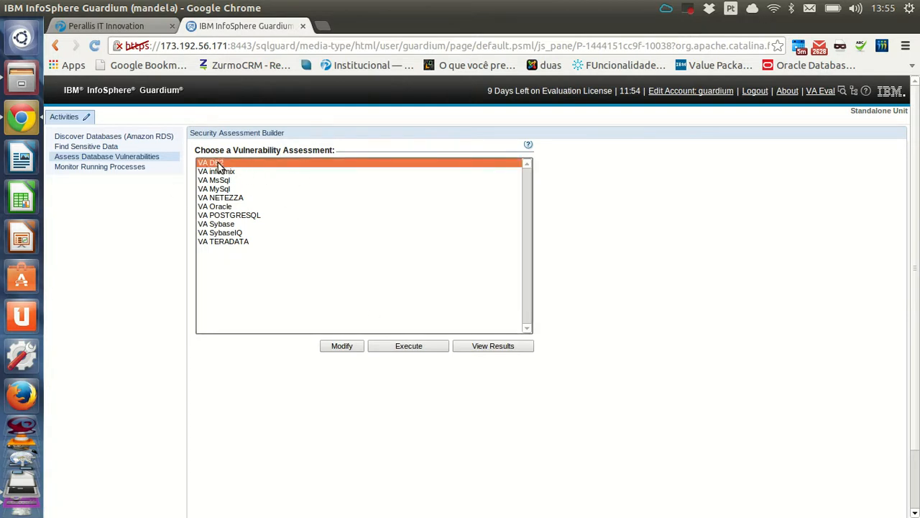
left_click(341, 346)
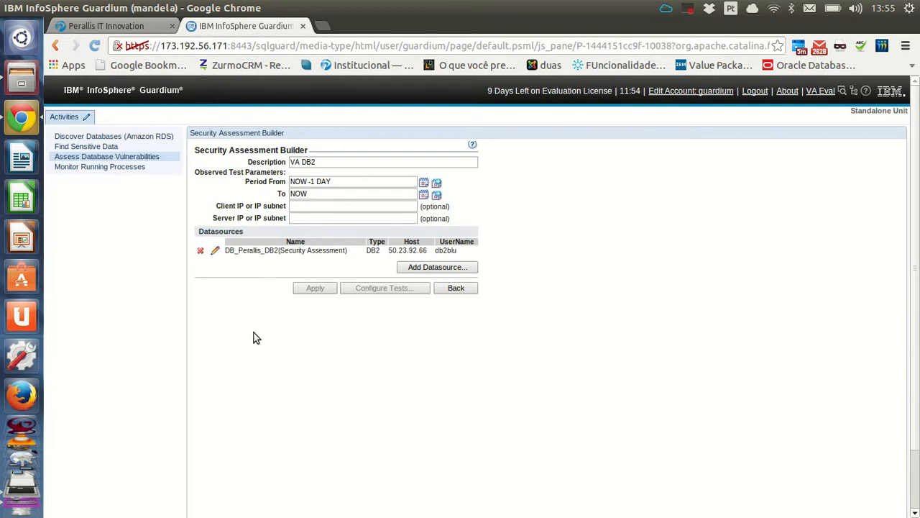
- Delete the DB_Perallis_DB2 datasource, then start a new one through Add Datasource
left_click(201, 250)
left_click(568, 312)
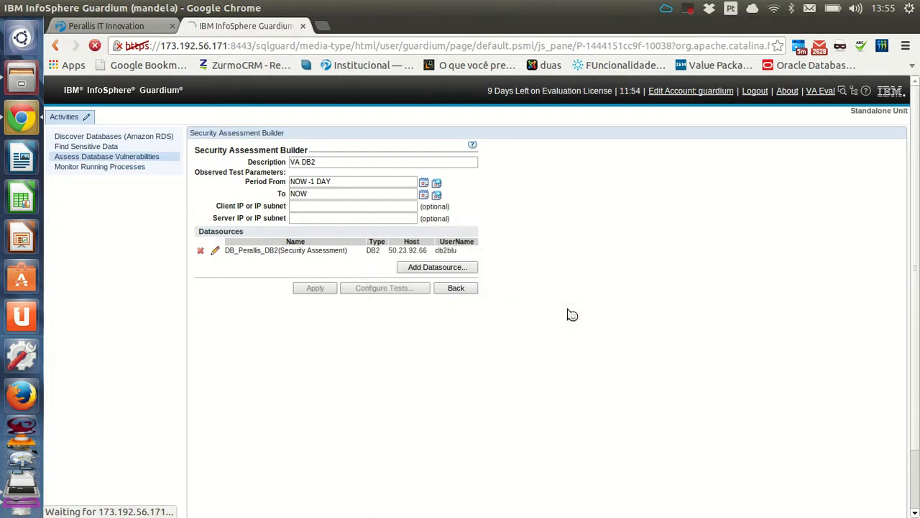
left_click(442, 266)
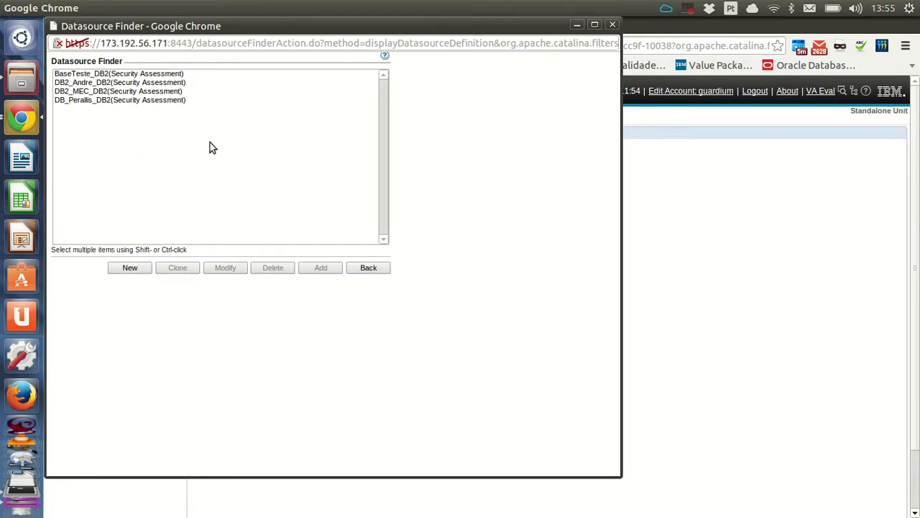
left_click(130, 268)
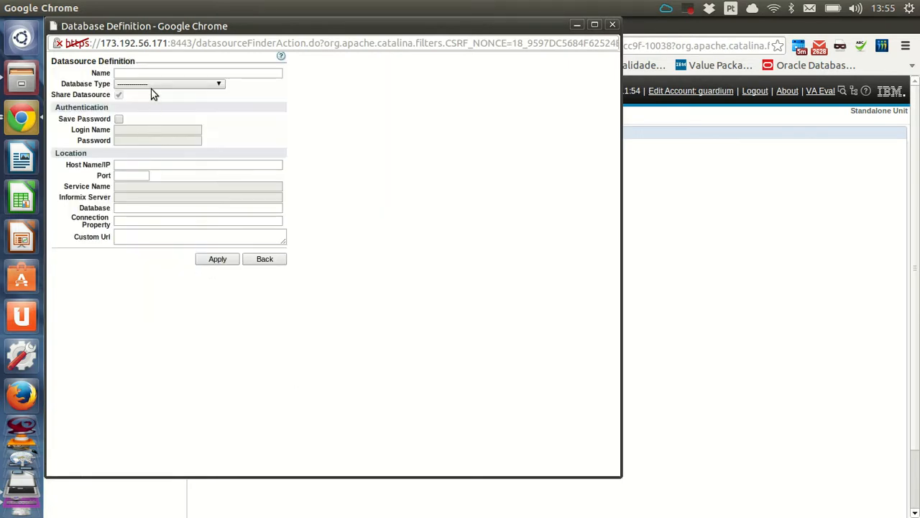
- Name the datasource DB_DEMO, set its type to DB2, and enable Save Password
left_click(151, 85)
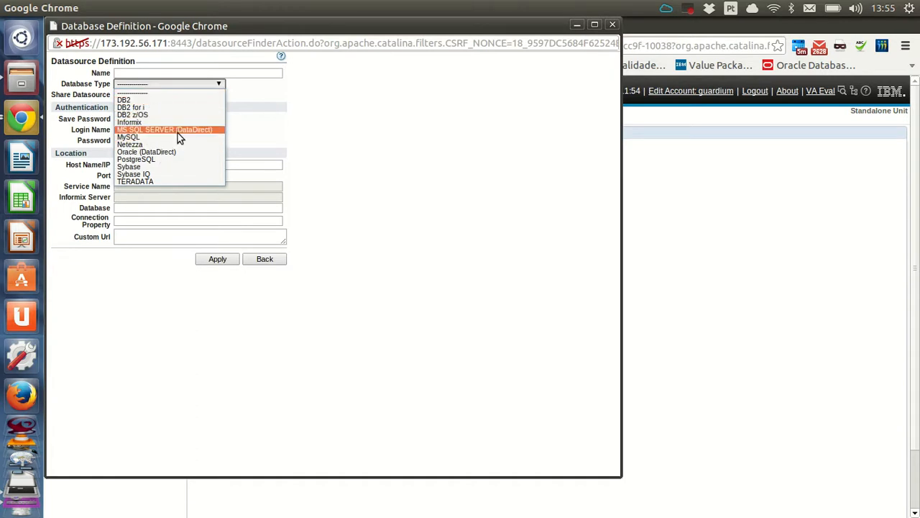
left_click(146, 70)
left_click(148, 72)
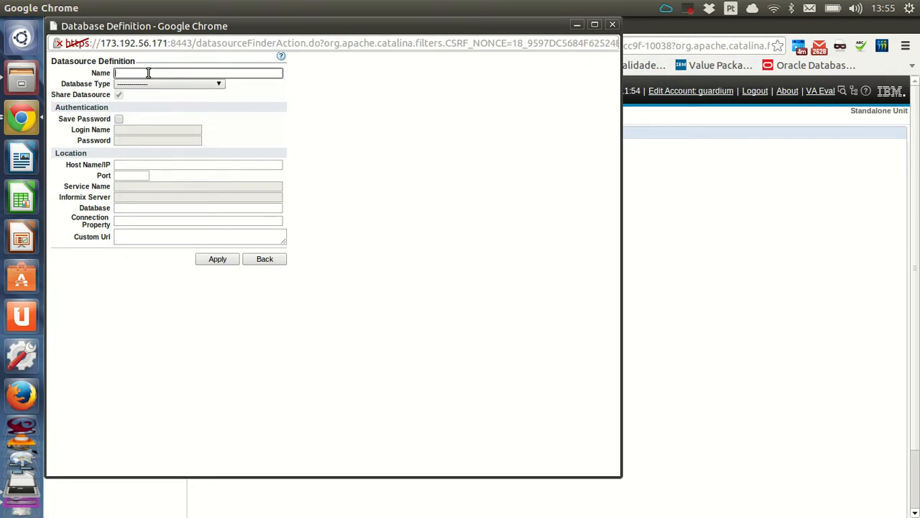
type("DB_DEMO")
left_click(184, 83)
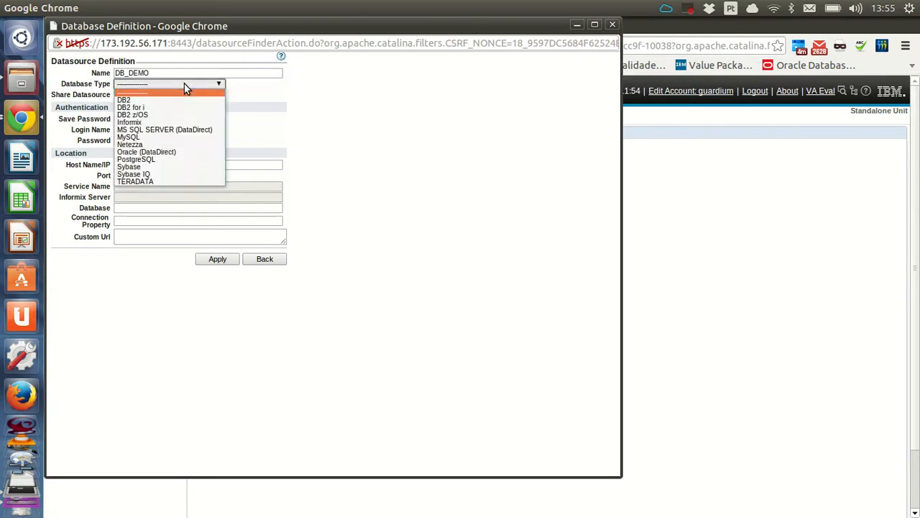
left_click(146, 99)
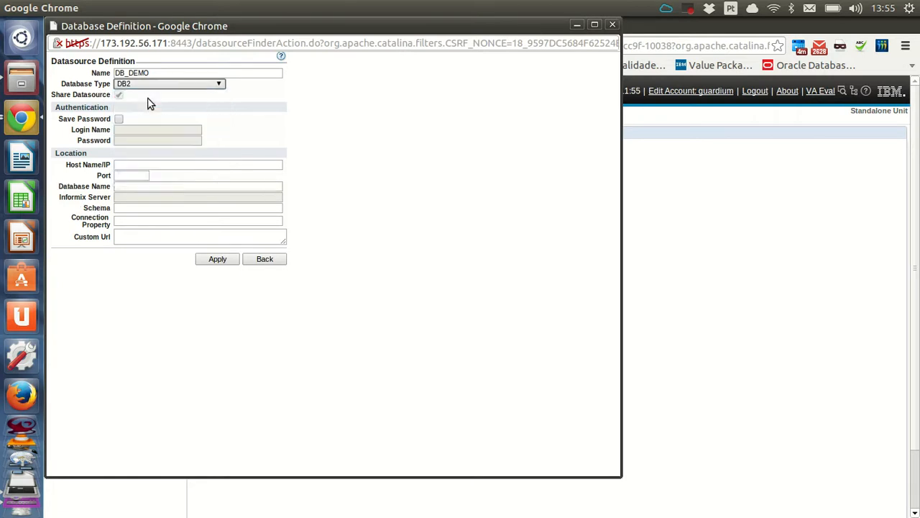
left_click(119, 118)
- Fill in the database login name and password
left_click(132, 132)
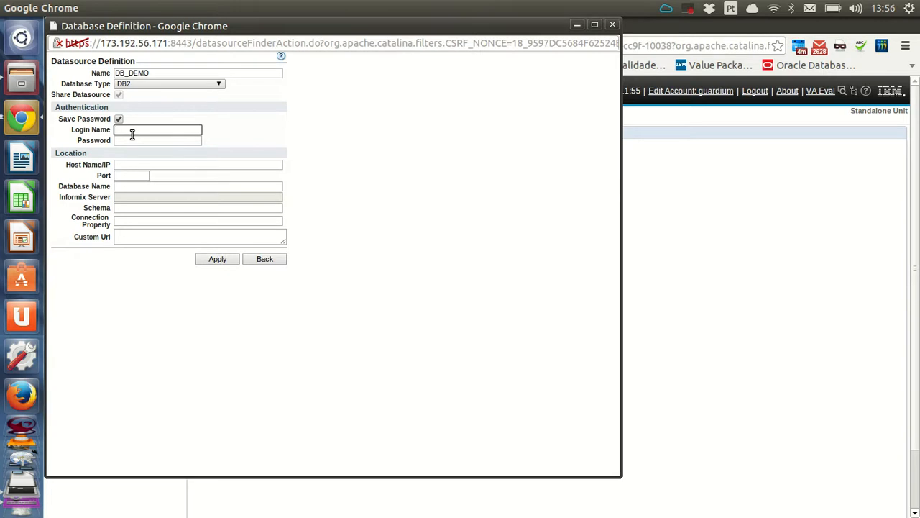
type("db2inst1")
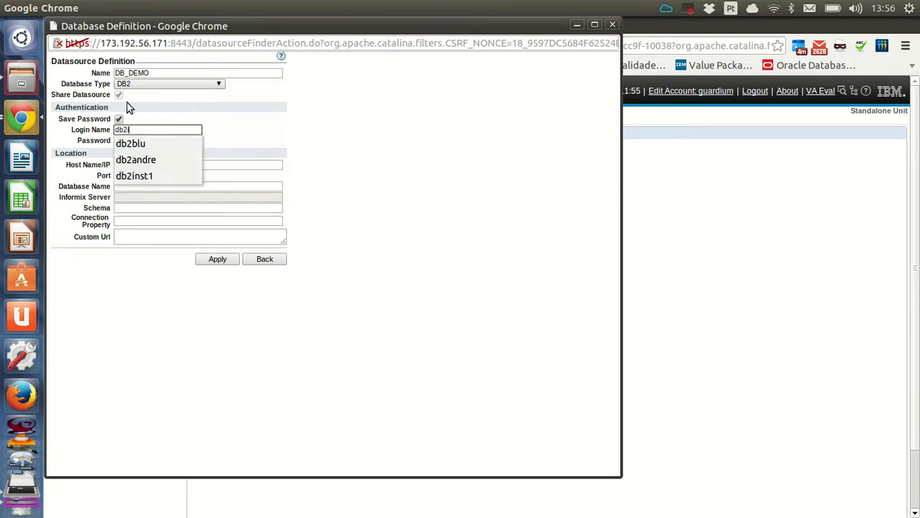
key("BackSpace")
key("BackSpace")
key("BackSpace")
key("BackSpace")
key("BackSpace")
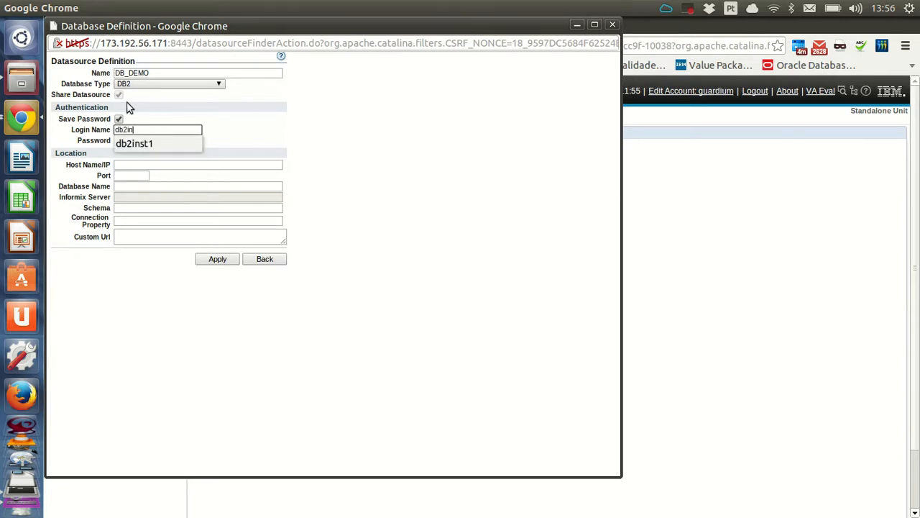
type("blu")
key("Tab")
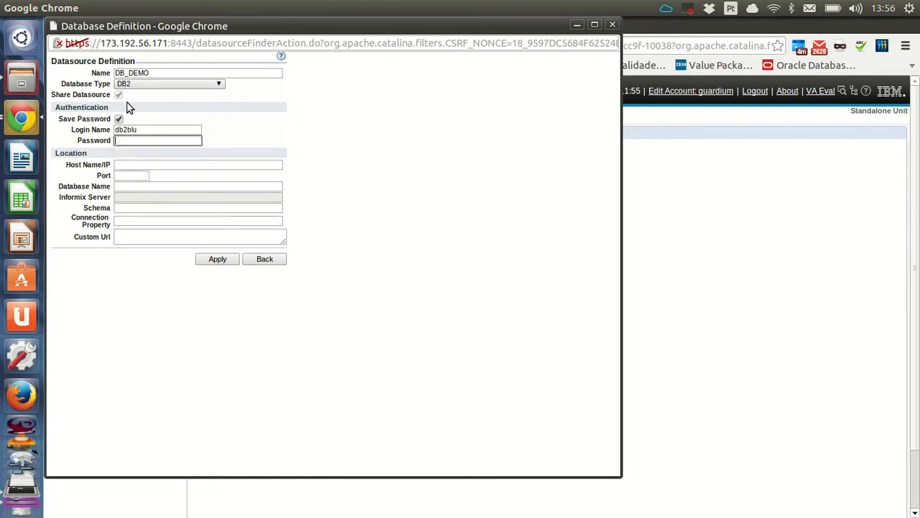
type("password")
left_click(144, 165)
left_click(134, 177)
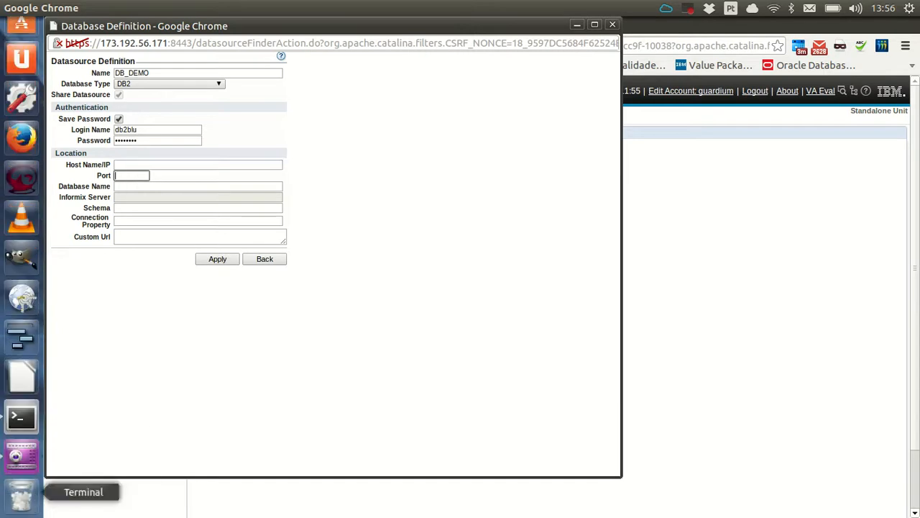
- Switch to the terminal, maximize it, and clear the screen
left_click(22, 420)
key("ctrl+super+Up")
type("clear")
key("Return")
- Log in to the DB2 server over SSH and run ifconfig
key("Up")
key("Up")
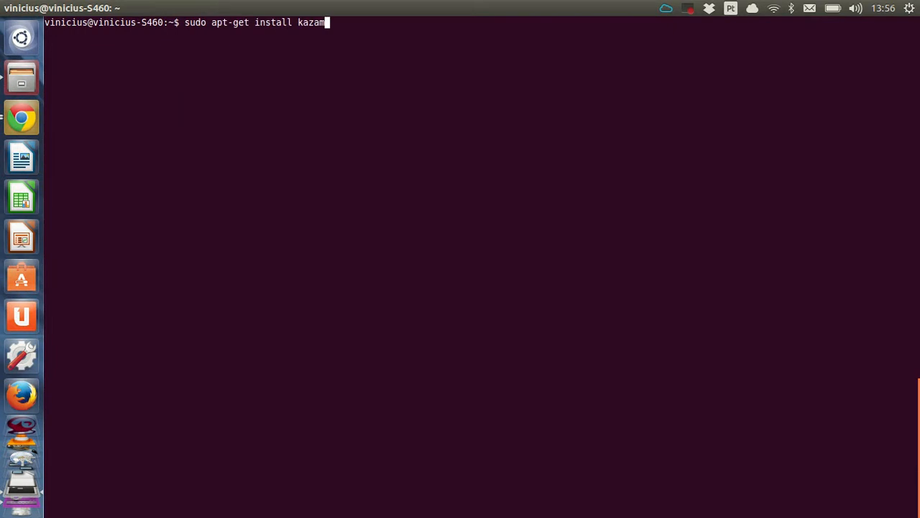
key("Down")
key("Up")
key("Up")
key("Return")
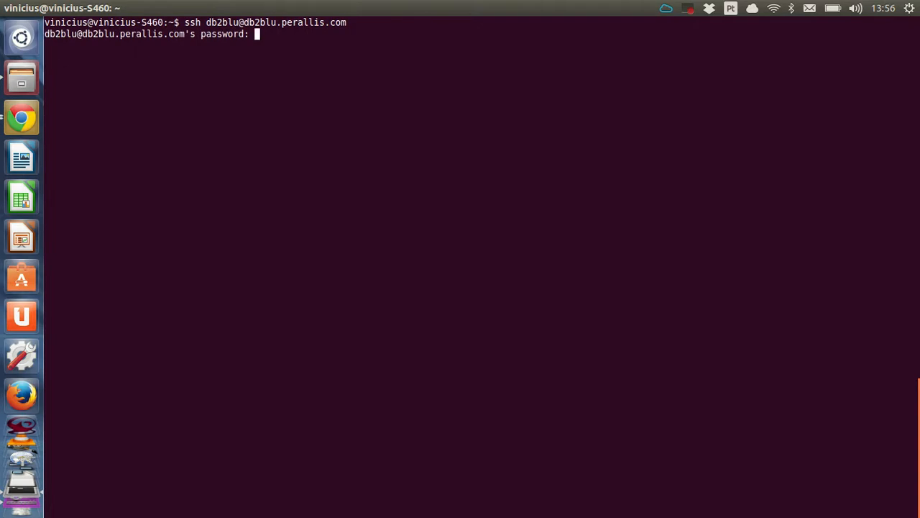
key("Return")
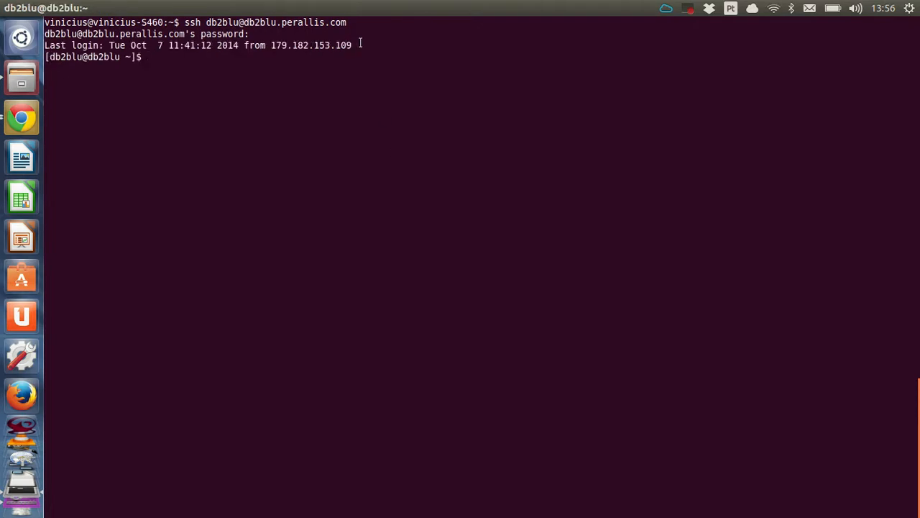
type("ifconfig")
key("Return")
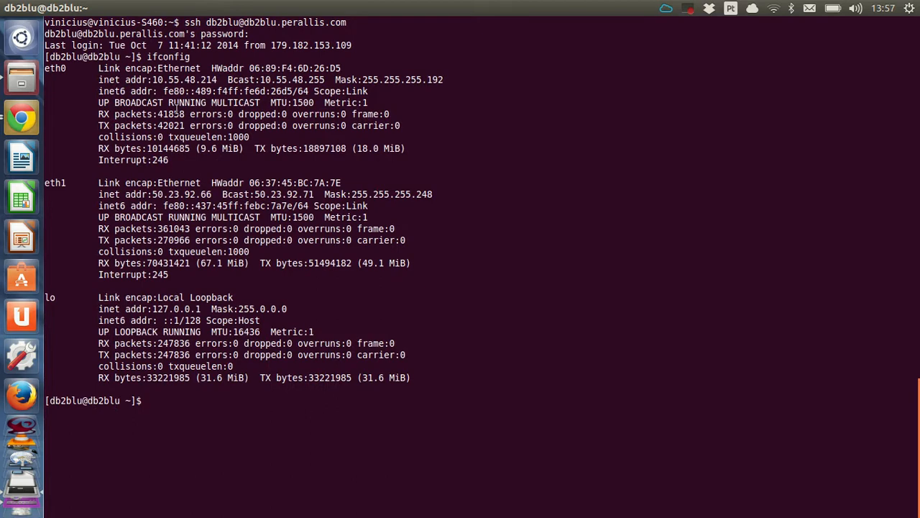
- Copy the server address 50.23.92.66 into the datasource host field
double_click(185, 195)
key("ctrl+c")
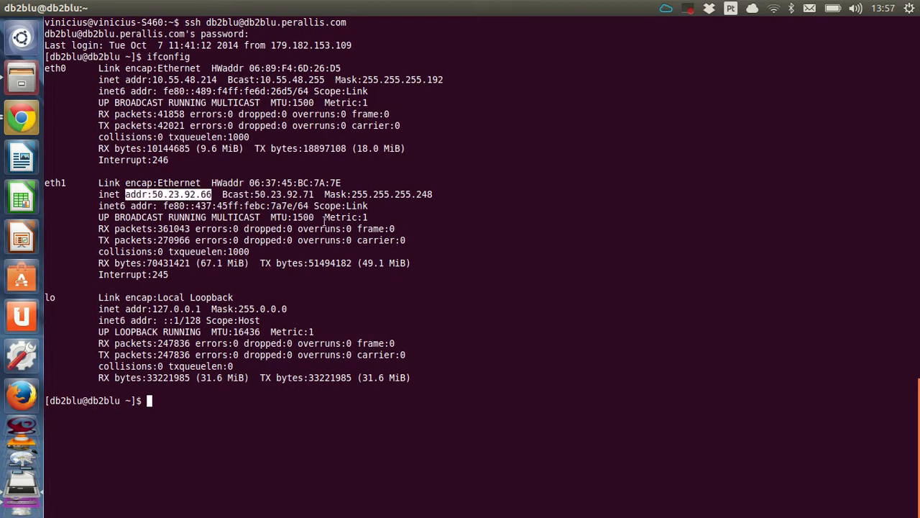
key("alt+Tab")
left_click(136, 165)
left_click(205, 164)
middle_click(206, 165)
key("Home")
key("Delete")
key("Delete")
key("Delete")
key("Delete")
key("Delete")
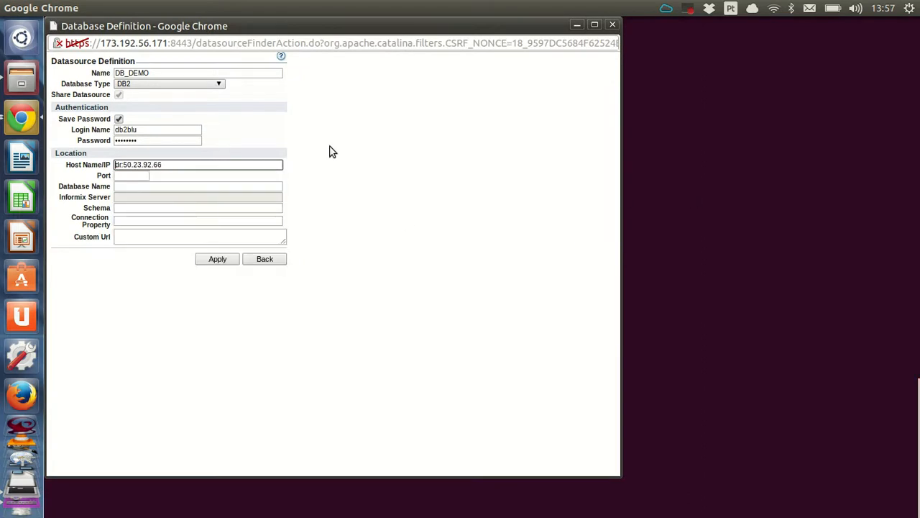
- Find the DB2 service port with db2 get dbm cfg | grep -i svc and enter 61244
left_click(730, 183)
type("db2 get dbm cfg")
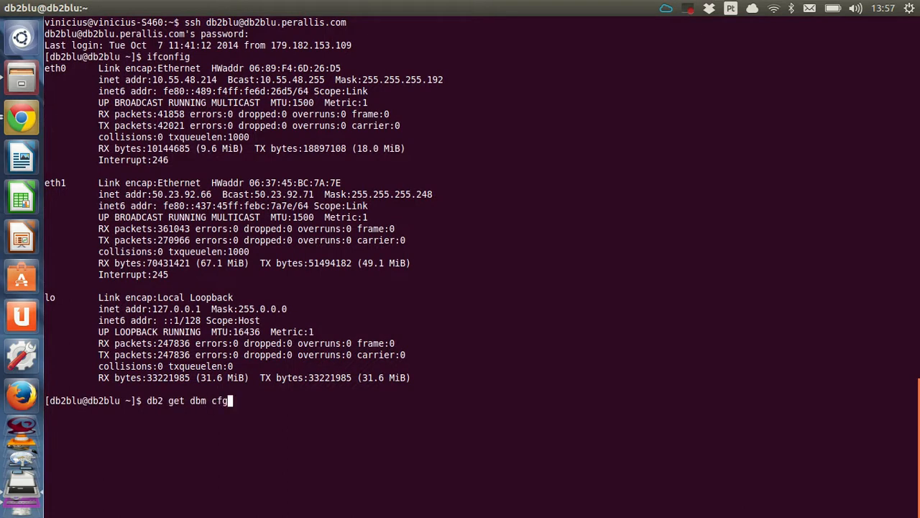
type(" | grep -i svc")
key("Return")
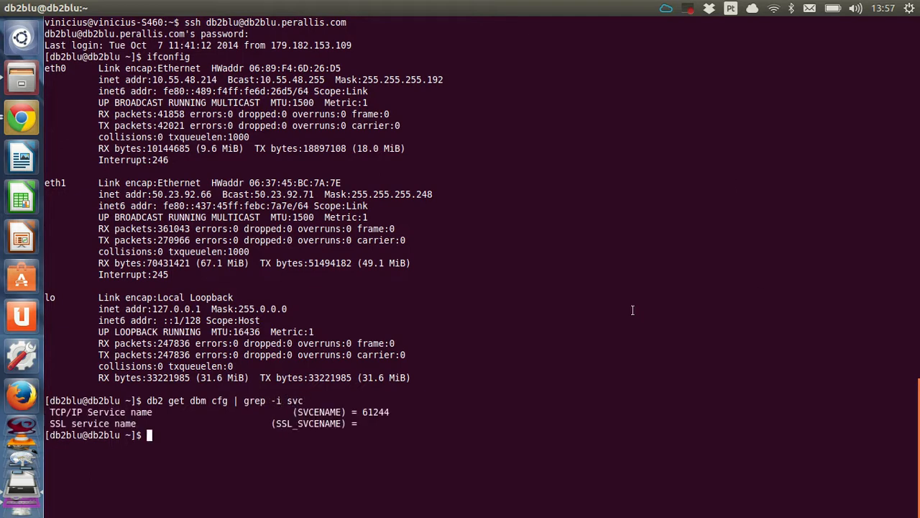
double_click(384, 413)
key("alt+Tab")
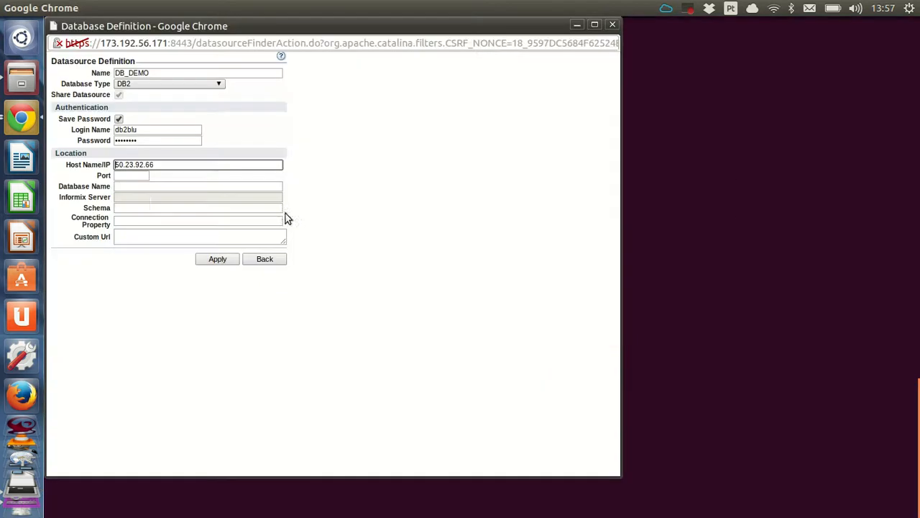
left_click(130, 176)
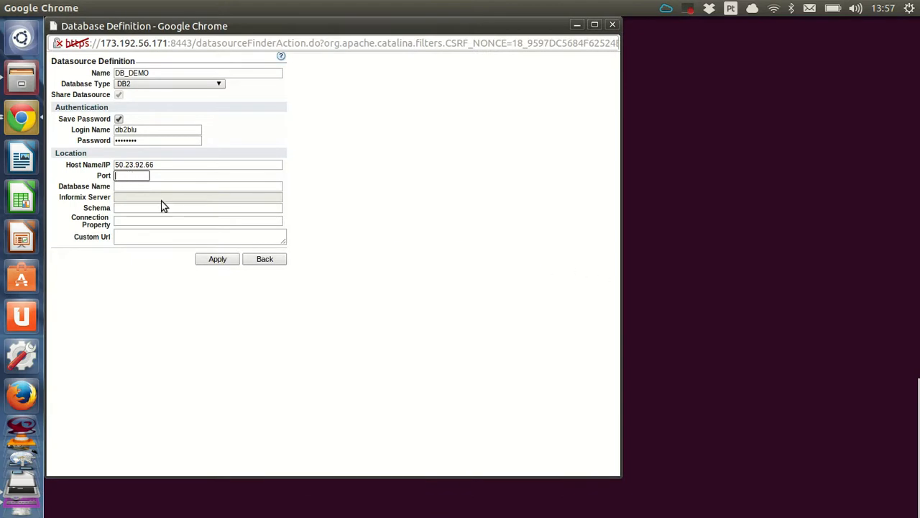
left_click(139, 177)
middle_click(139, 176)
- List the server's databases with db2 list db directory
left_click(699, 237)
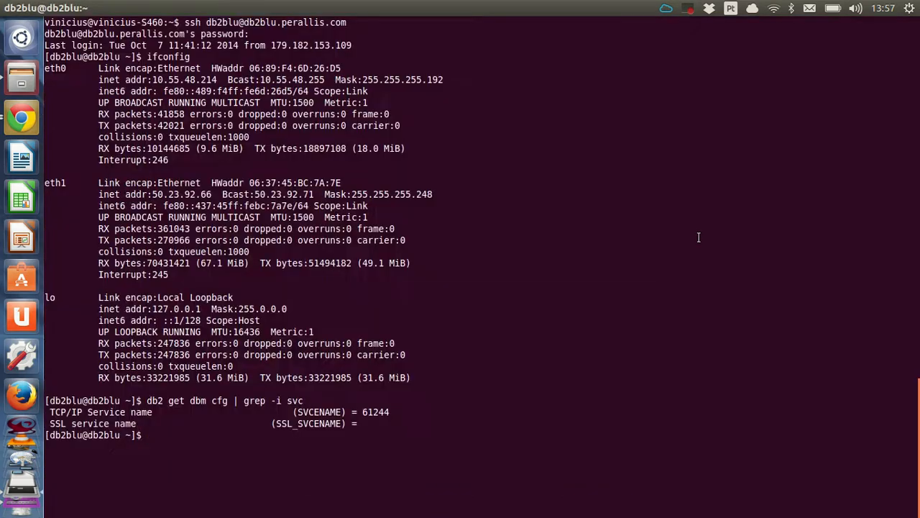
type("db2 list db directoory")
key("BackSpace")
key("BackSpace")
key("BackSpace")
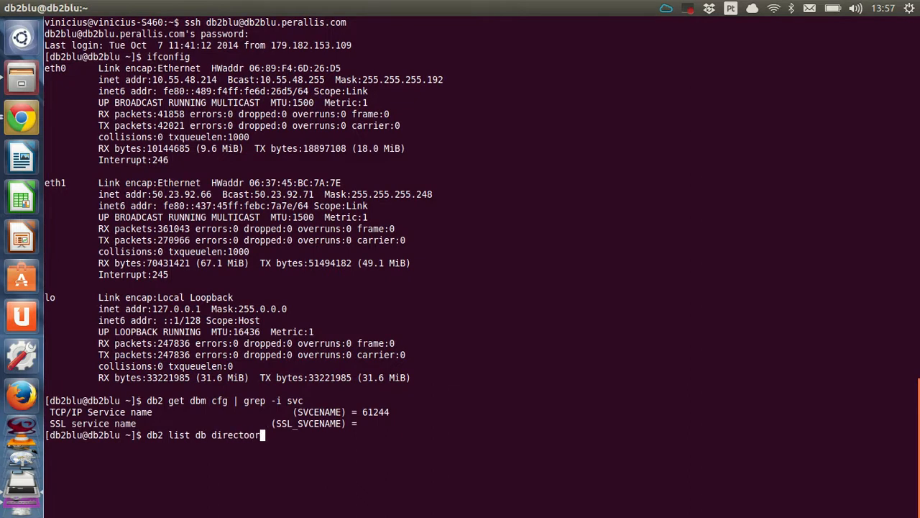
type("ry")
key("Return")
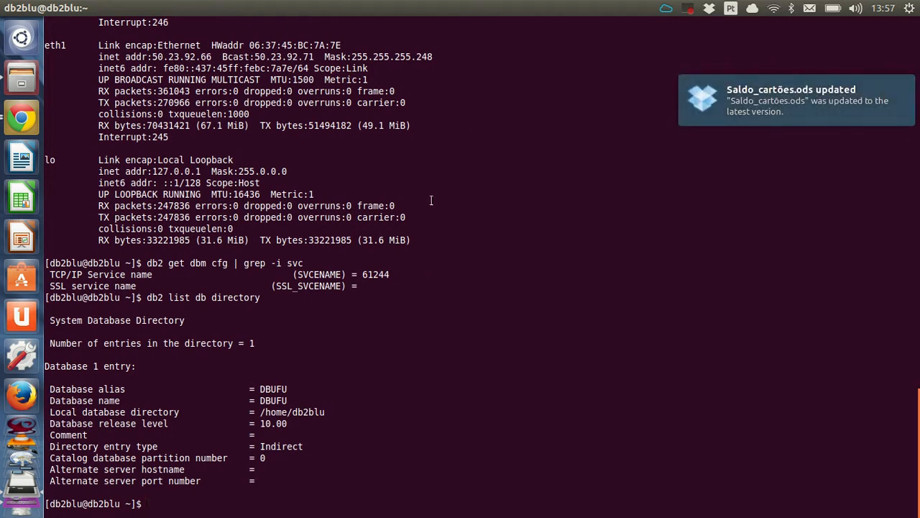
key("alt+Tab")
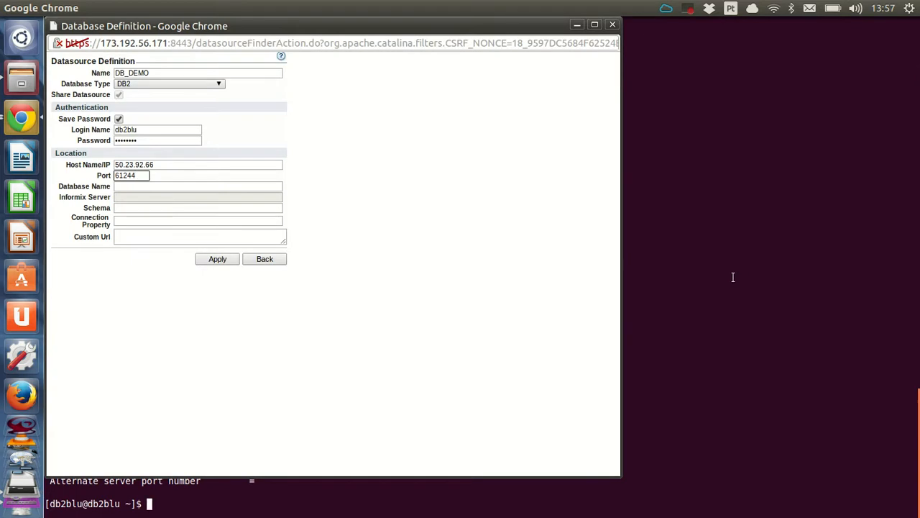
key("alt+Tab")
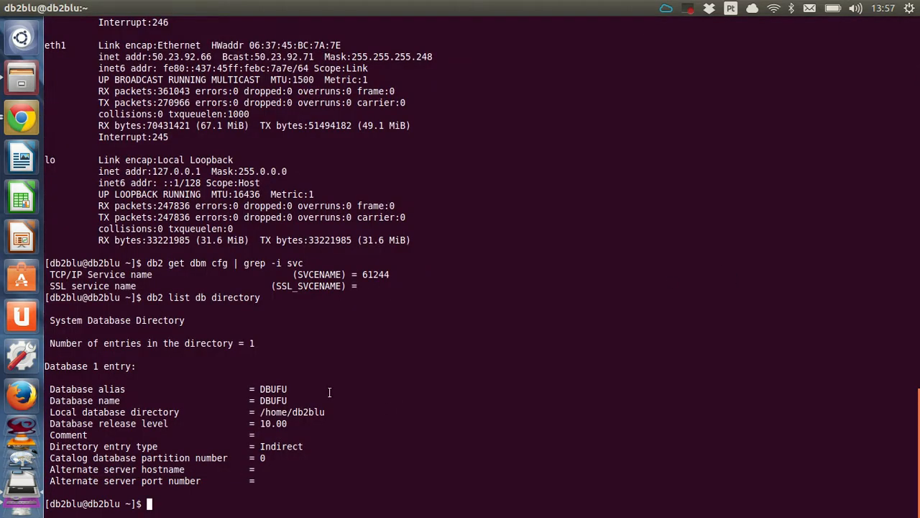
- Enter DBUFU as the database name and apply the datasource definition
double_click(278, 389)
key("ctrl+c")
key("alt+Tab")
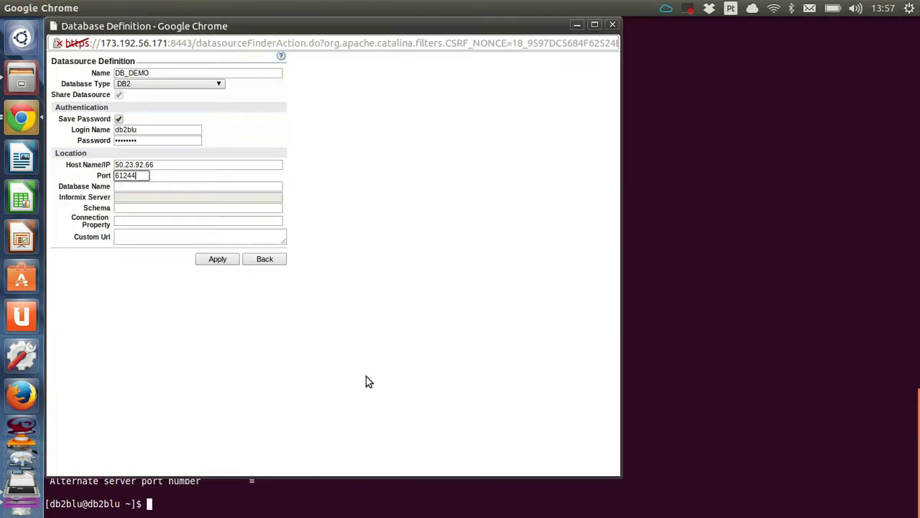
left_click(132, 186)
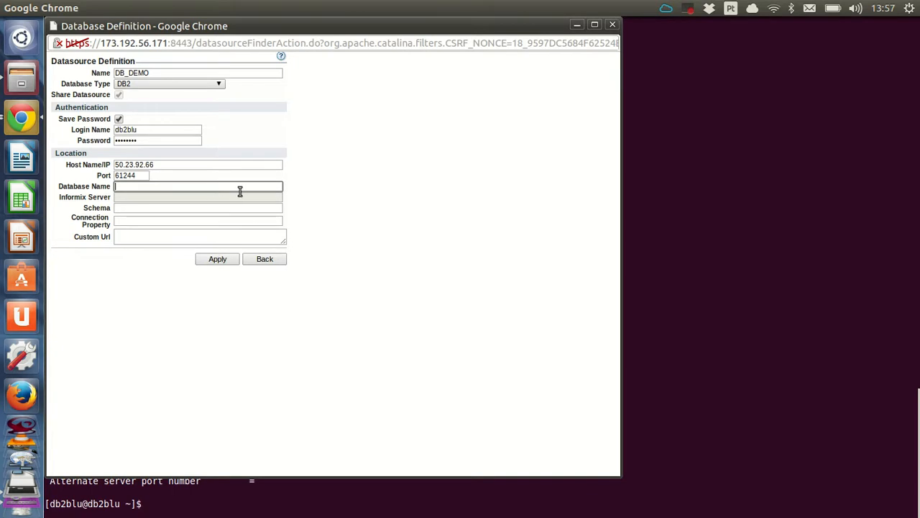
middle_click(200, 186)
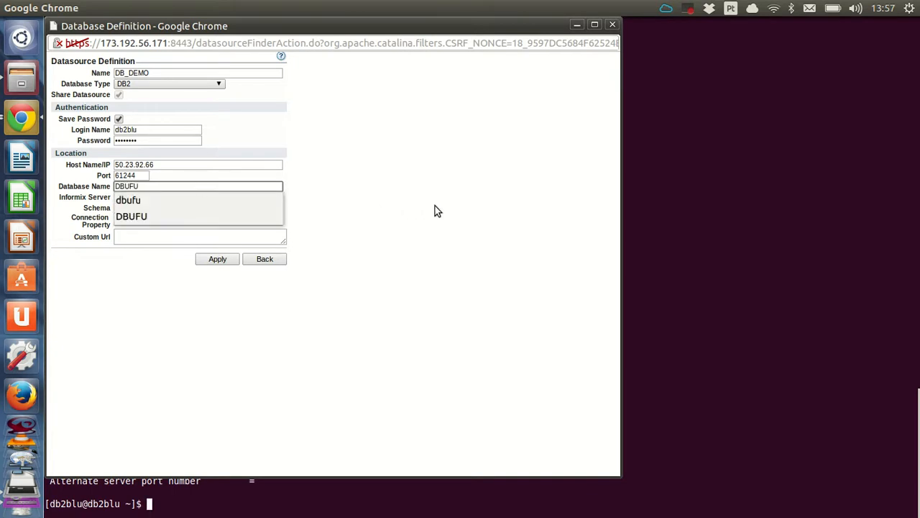
left_click(426, 210)
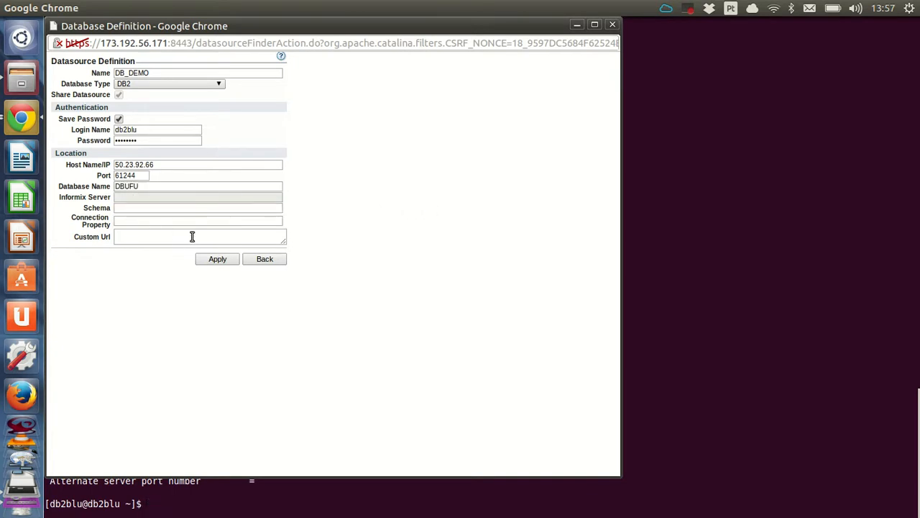
left_click(208, 262)
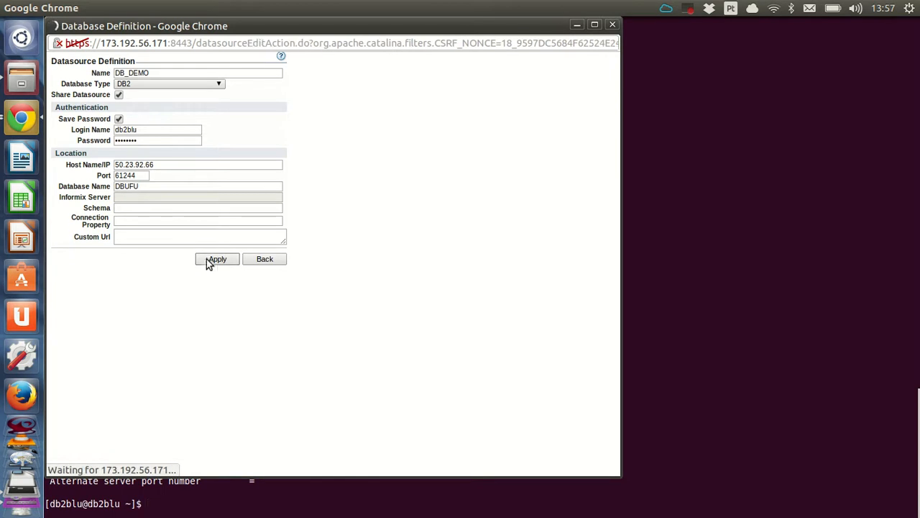
left_click(400, 290)
- Test the connection successfully and return to the datasource list
left_click(194, 256)
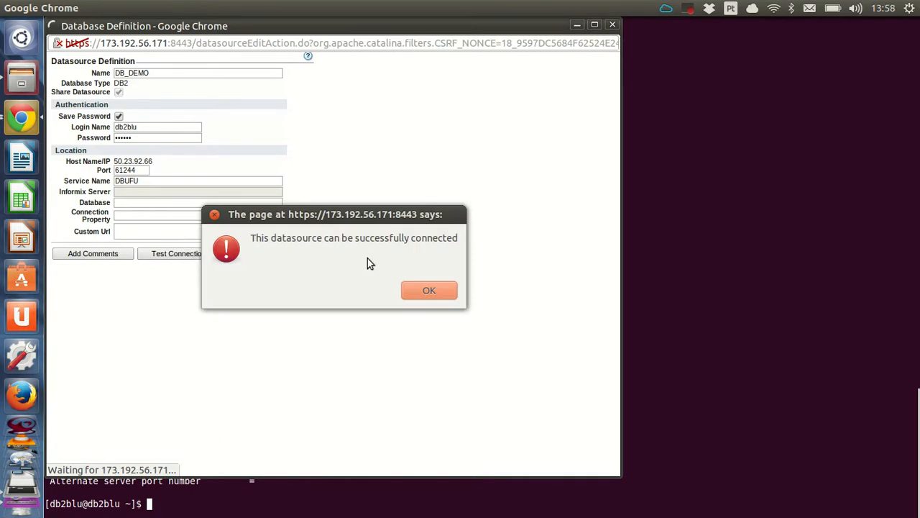
left_click(429, 293)
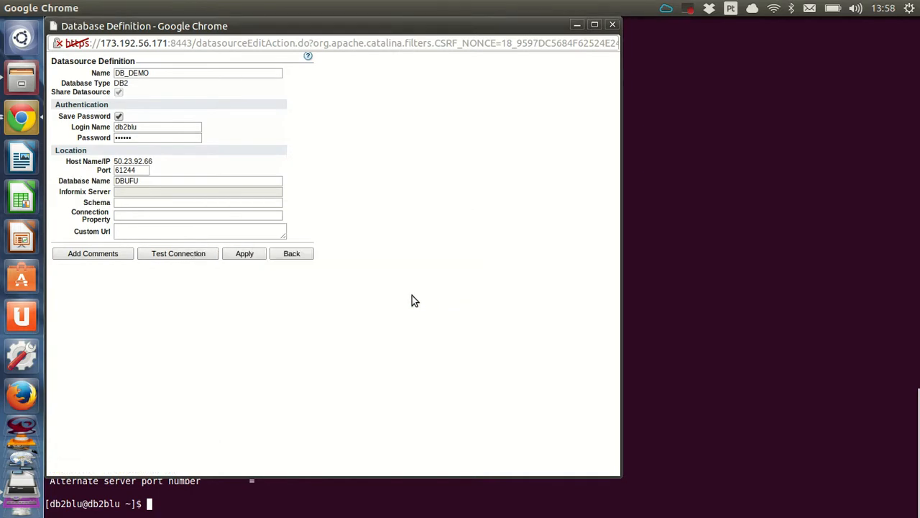
left_click(286, 255)
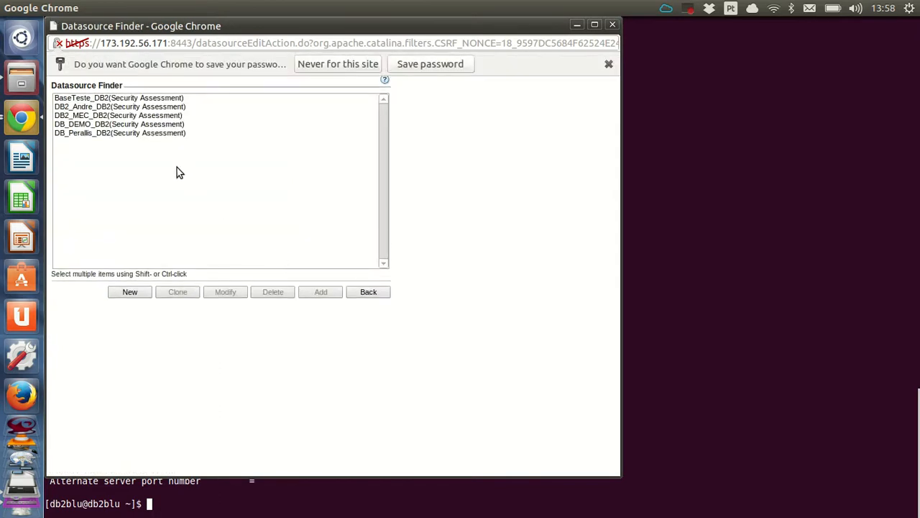
- Add DB_DEMO_DB2 (Security Assessment) to VA DB2 and apply the assessment
left_click(92, 117)
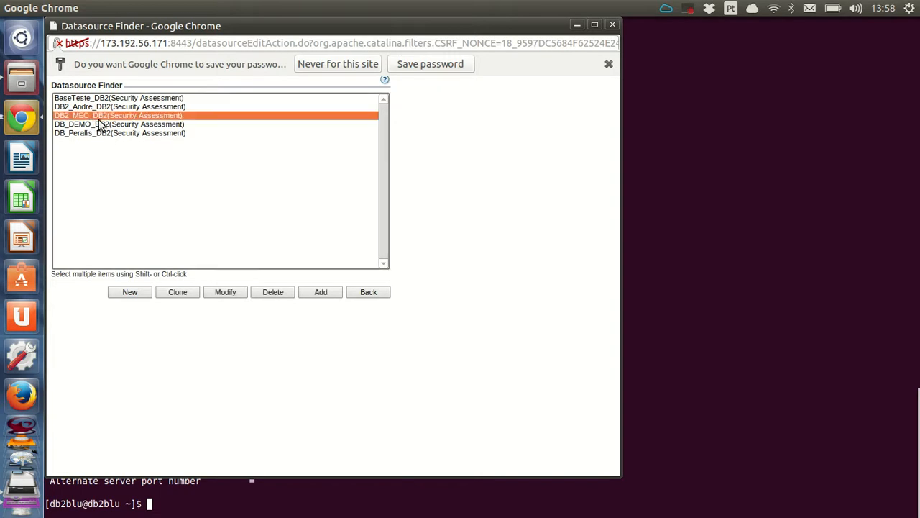
left_click(93, 125)
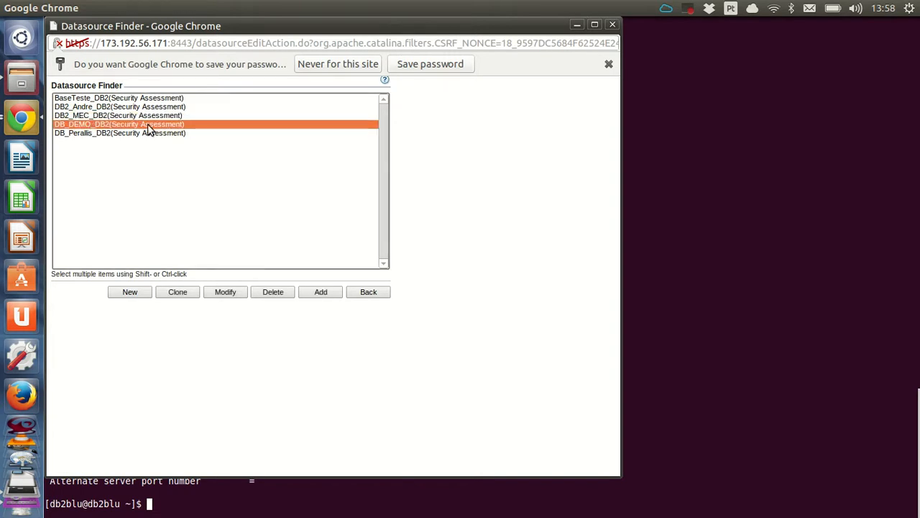
left_click(323, 293)
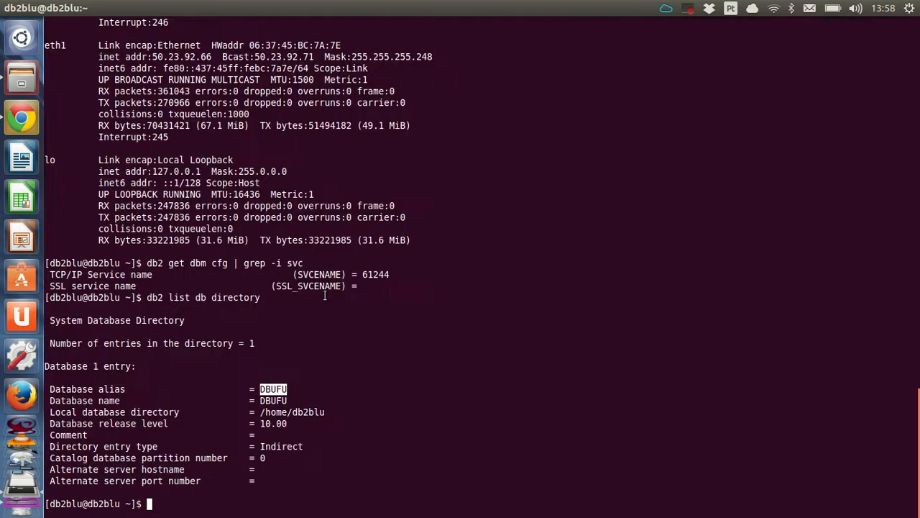
left_click(22, 118)
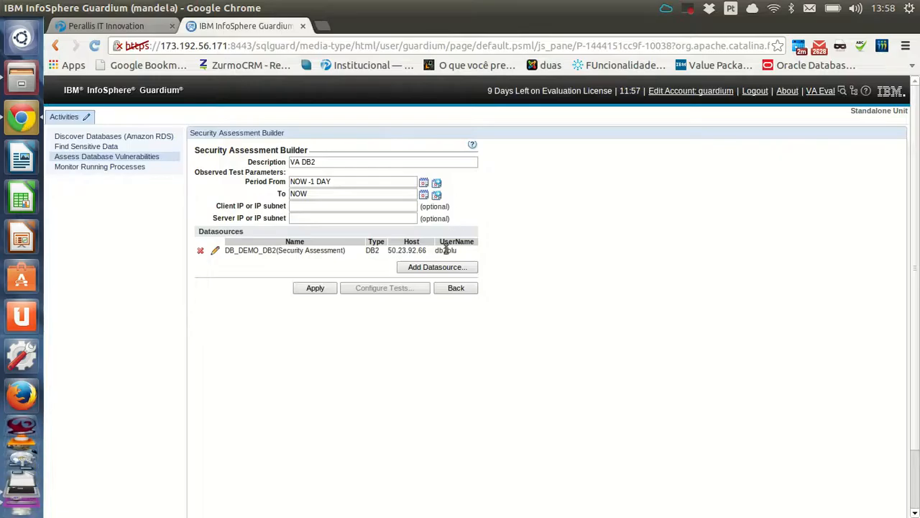
left_click(315, 288)
- Execute the VA DB2 assessment and acknowledge the queued alert
left_click(457, 288)
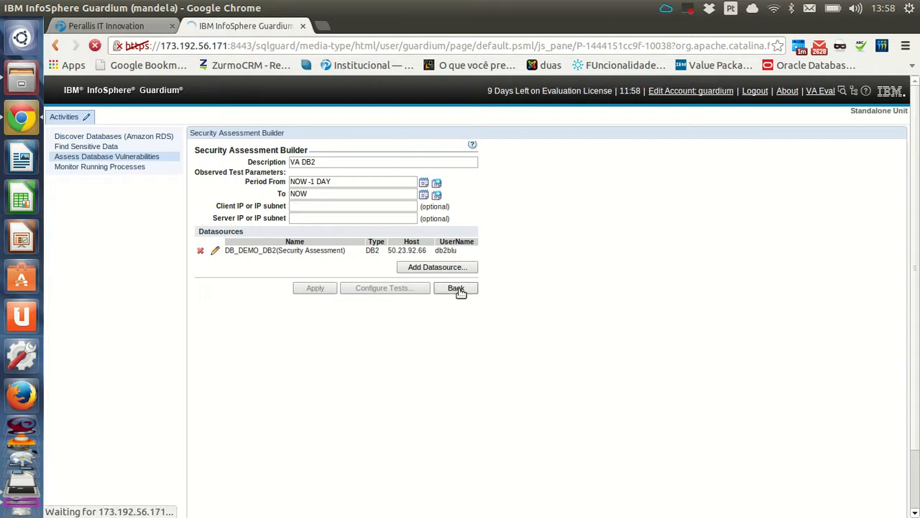
left_click(247, 164)
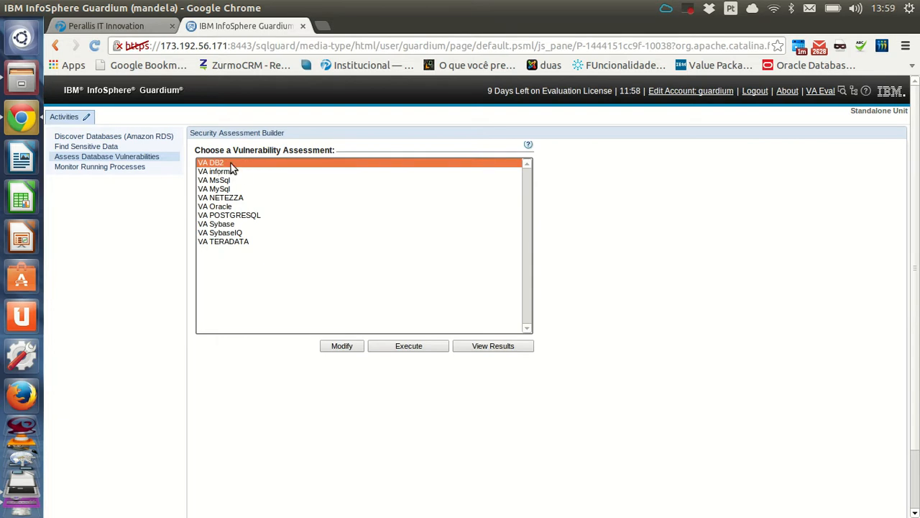
left_click(417, 346)
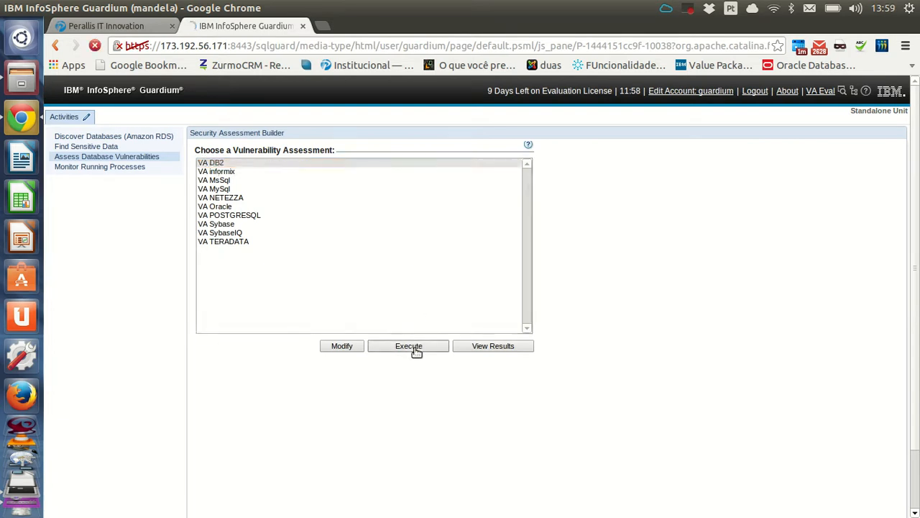
left_click(568, 312)
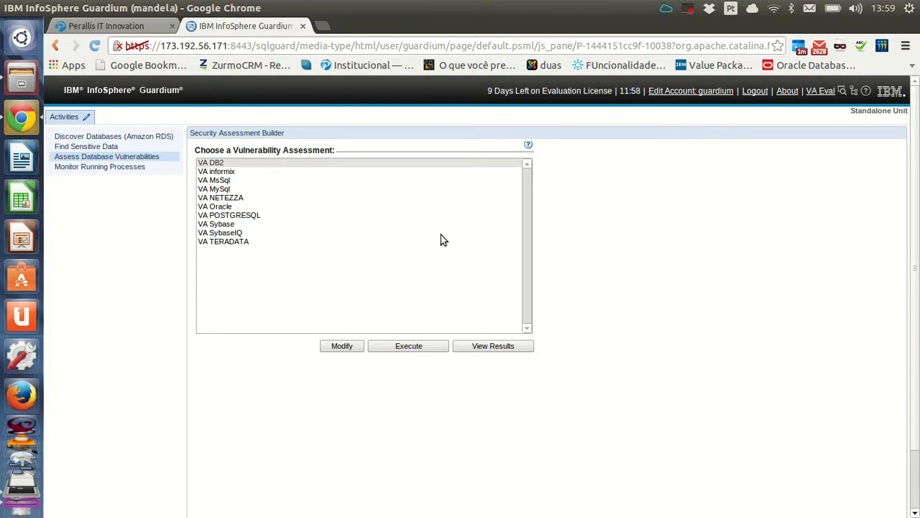
- Open Monitor Running Processes and refresh to see job 12 running
left_click(140, 166)
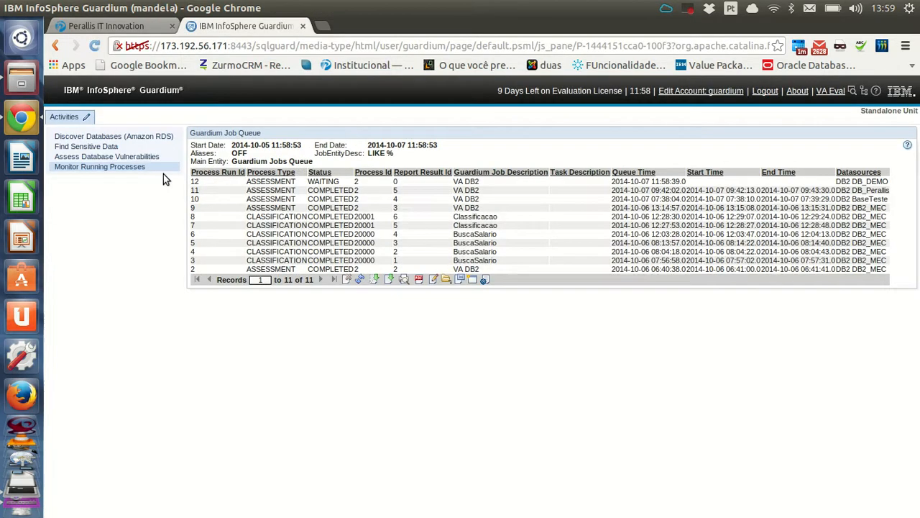
left_click(361, 280)
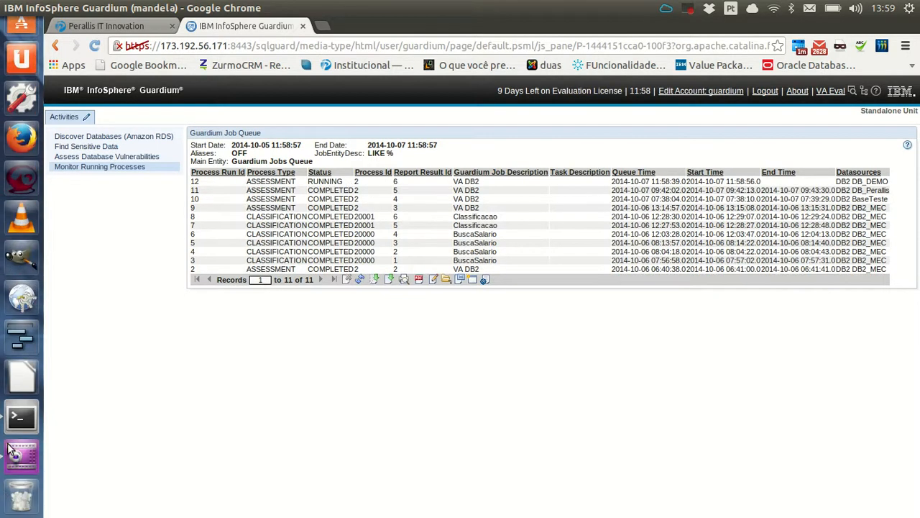
left_click(11, 425)
- Run db2top -d dbufu and view Sessions, then Dynamic SQL, then Sessions again
type("db2")
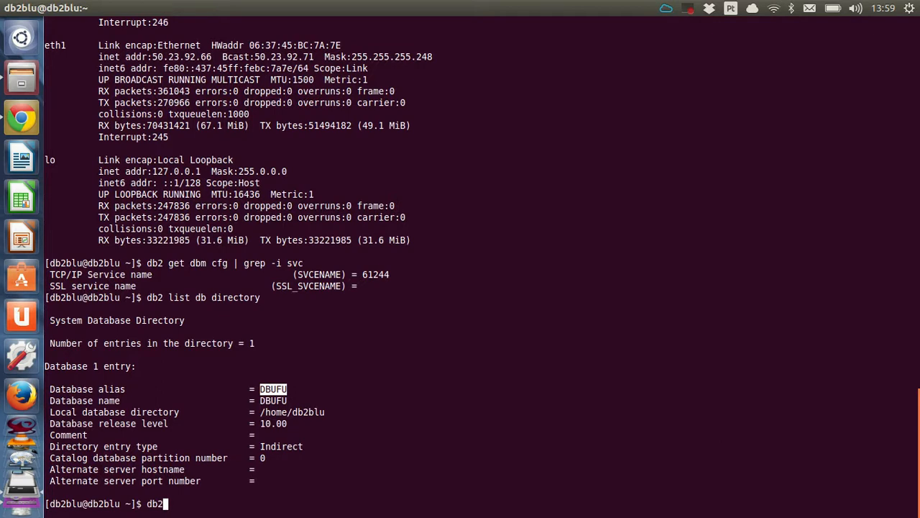
type("top -d dbufu")
key("Return")
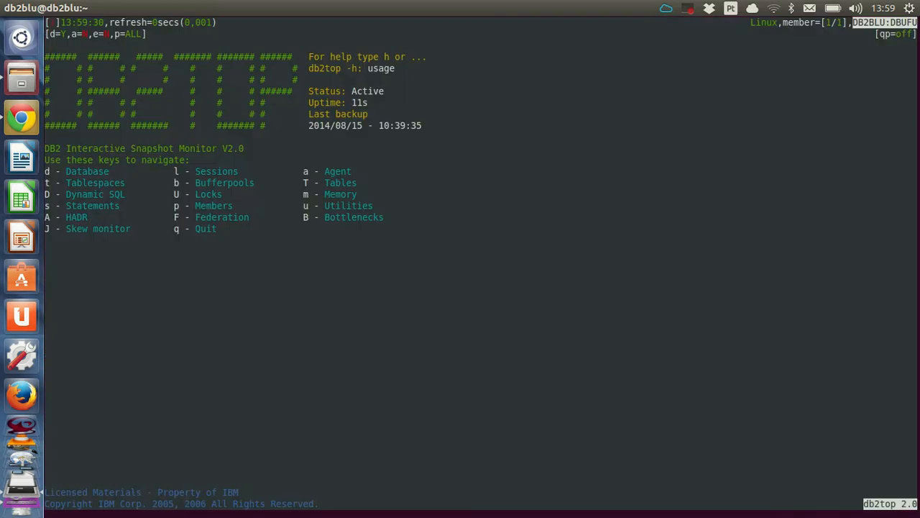
key("l")
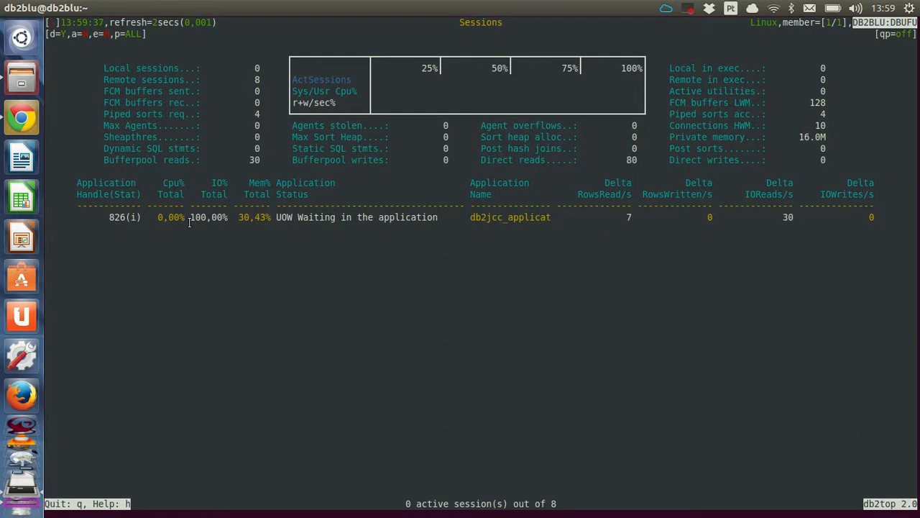
key("shift+d")
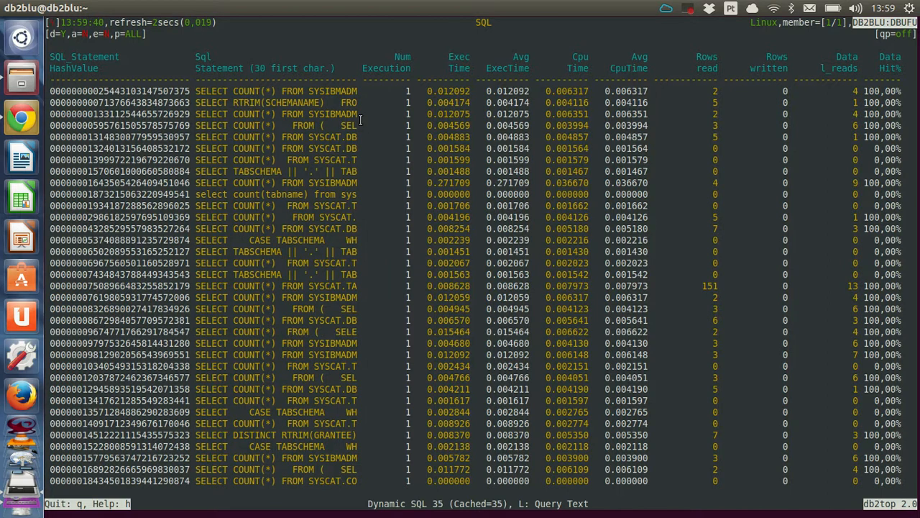
key("l")
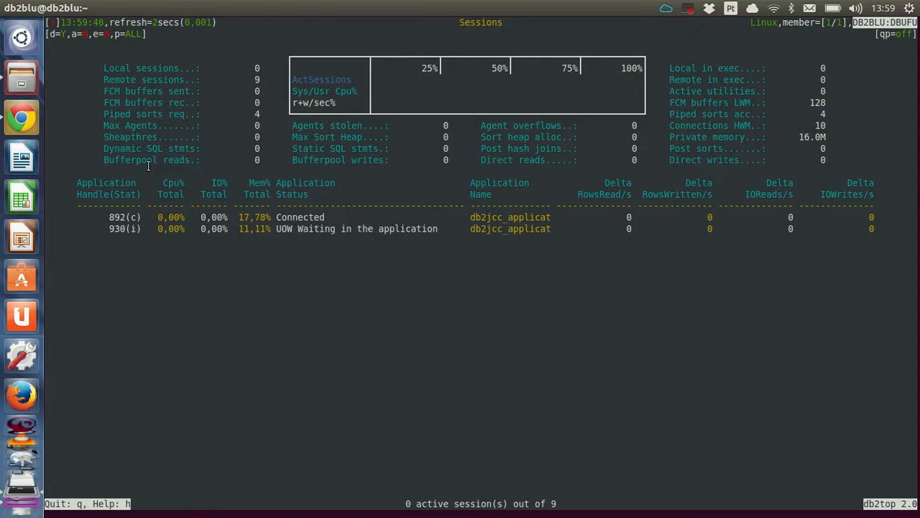
- Refresh the job queue in Guardium, then return to Assess Database Vulnerabilities
left_click(31, 117)
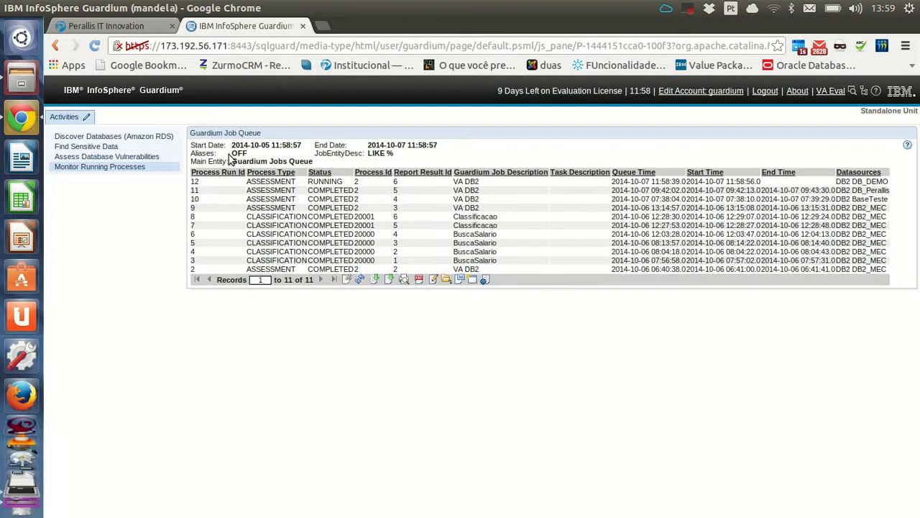
left_click(360, 280)
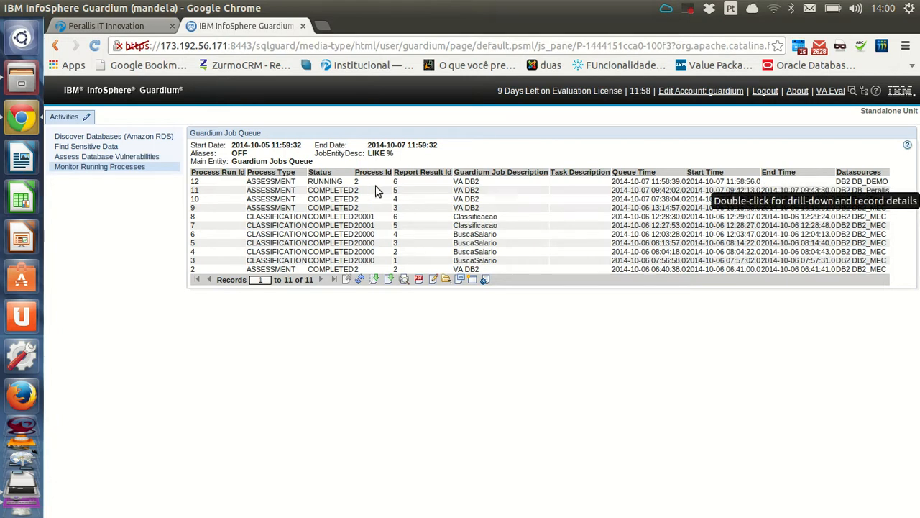
left_click(141, 158)
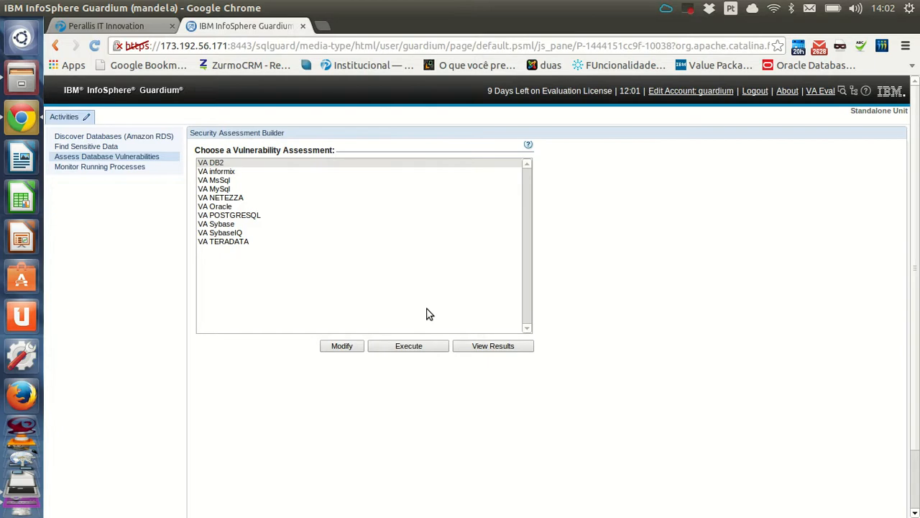
- Check the job queue, then select VA DB2 and open View Results
left_click(133, 168)
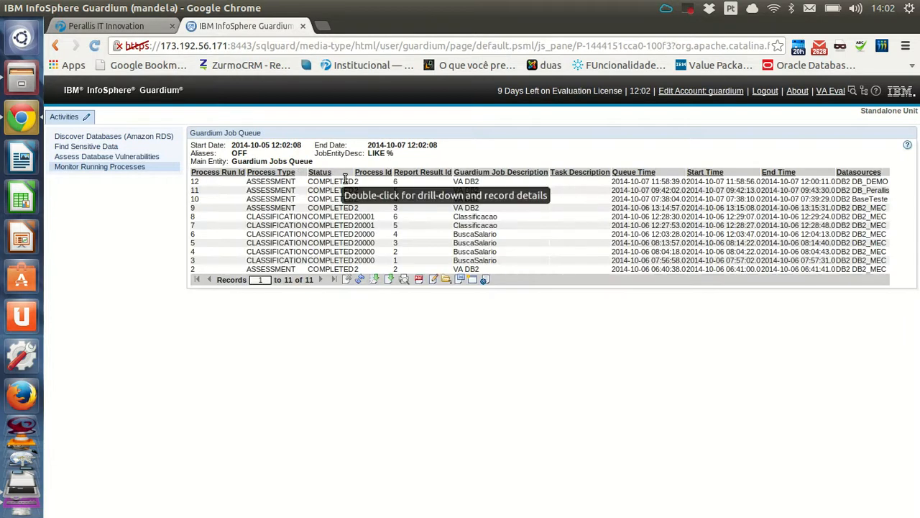
left_click(135, 165)
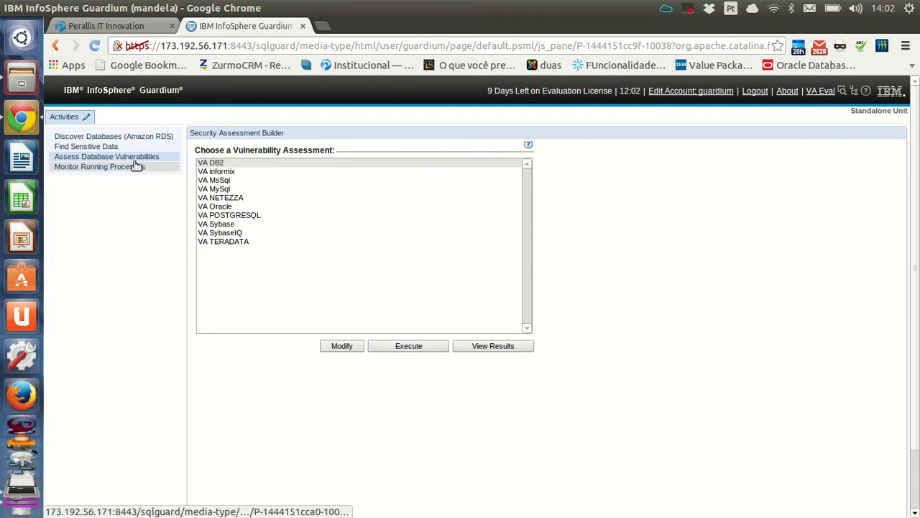
left_click(238, 164)
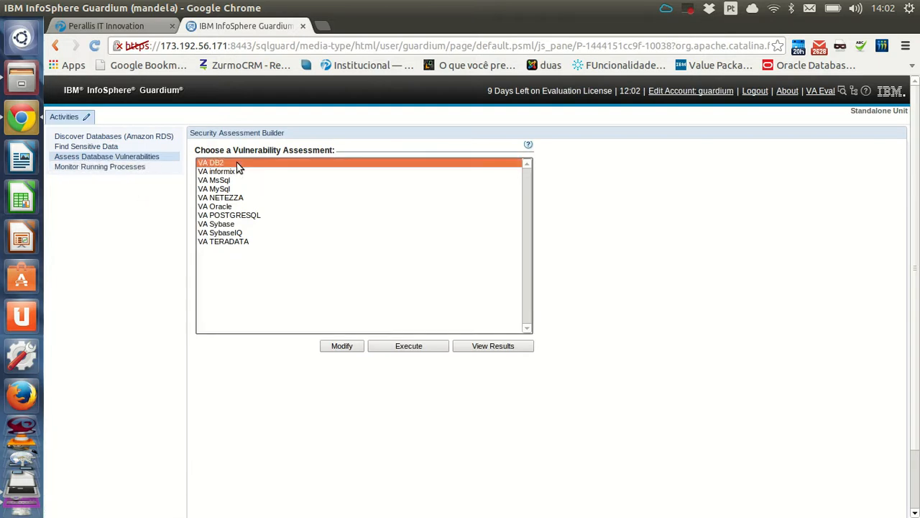
left_click(497, 346)
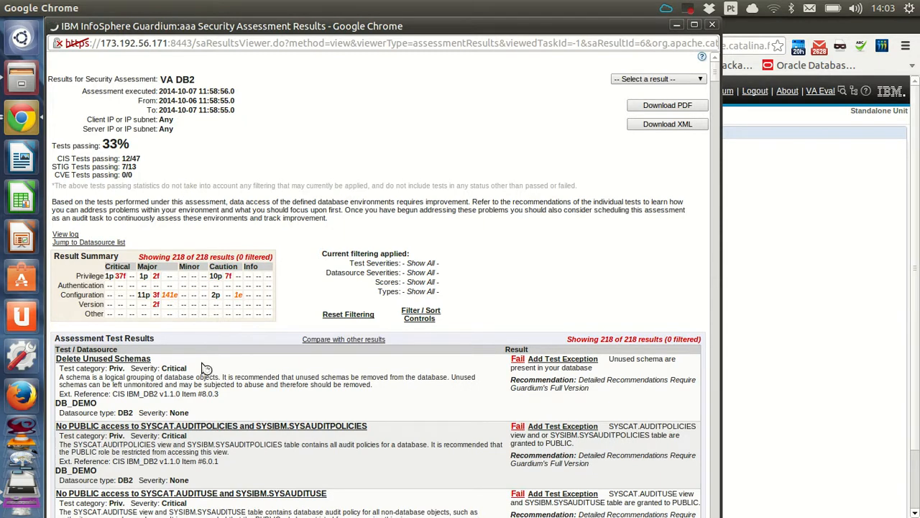
- Highlight the SYSAUDITPOLICIES test's CIS IBM_DB2 v1.1.0 Item #6.0.1 reference, then return to the report top
scroll(207, 368, "down", 3)
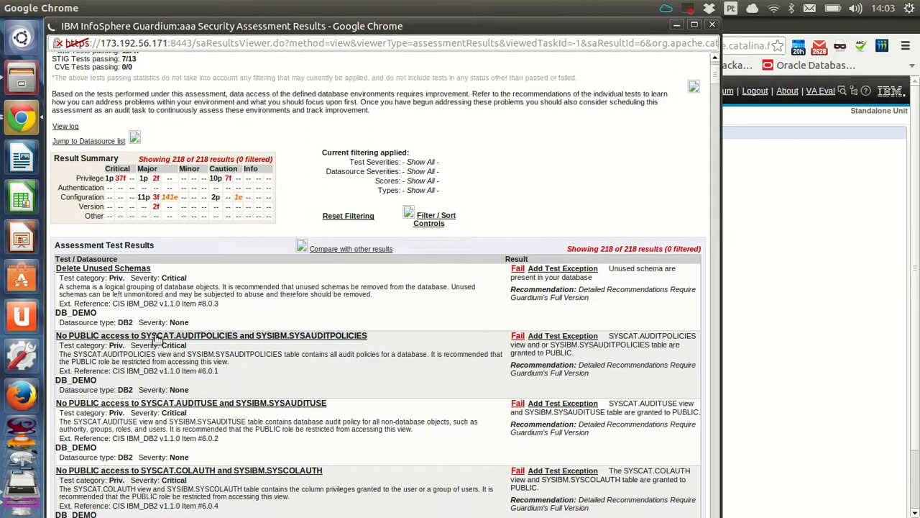
scroll(152, 317, "down", 1)
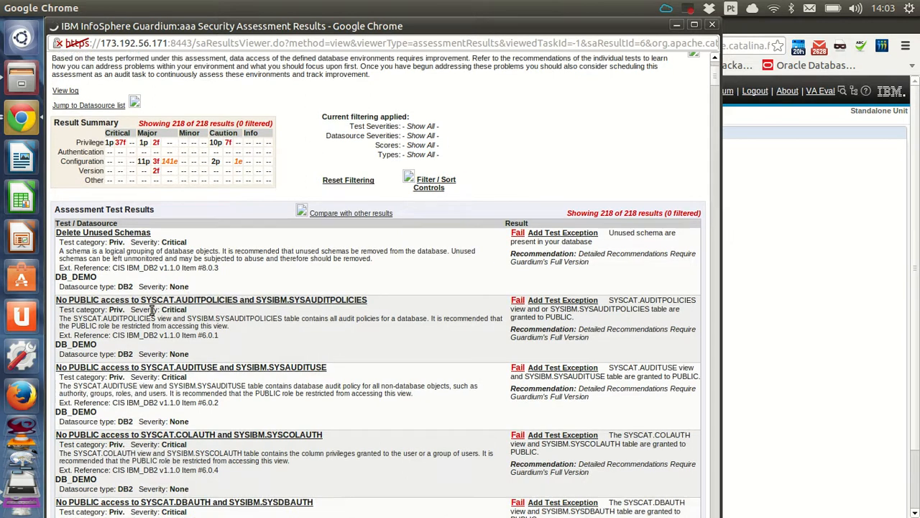
scroll(183, 322, "down", 1)
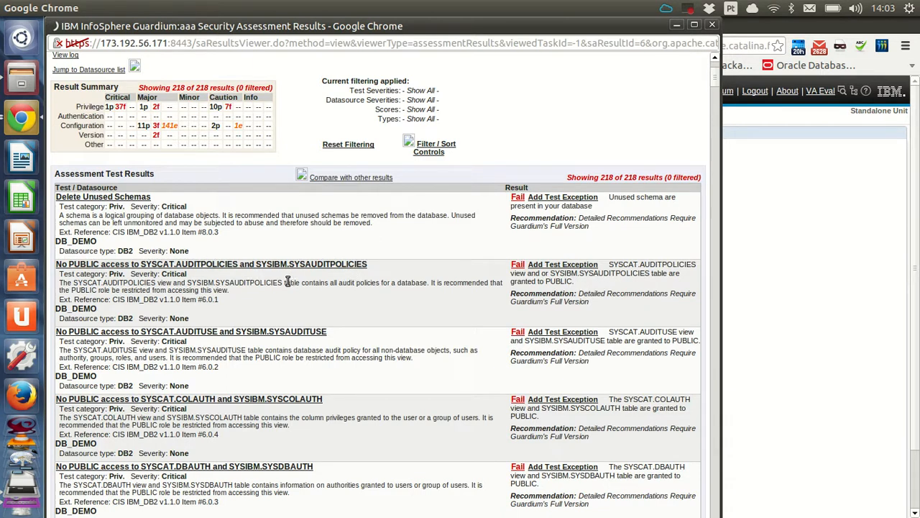
left_click_drag(218, 300, 123, 300)
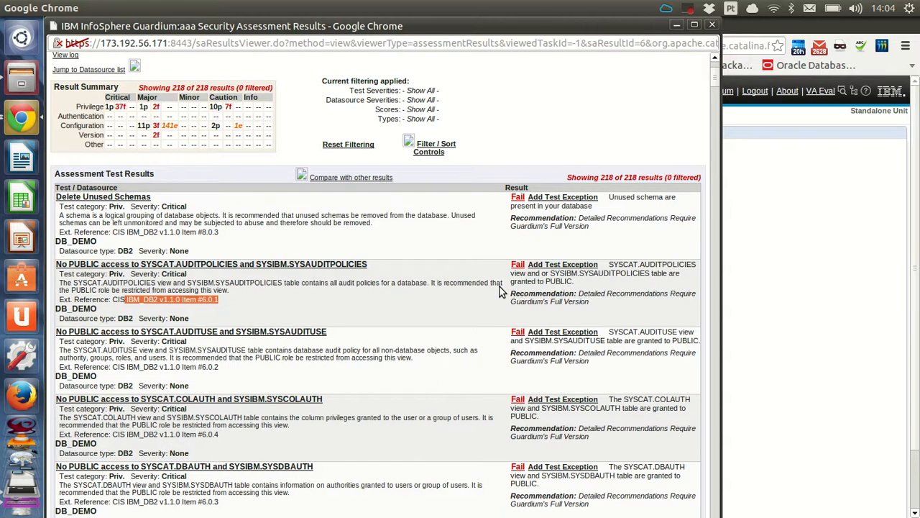
scroll(465, 310, "up", 4)
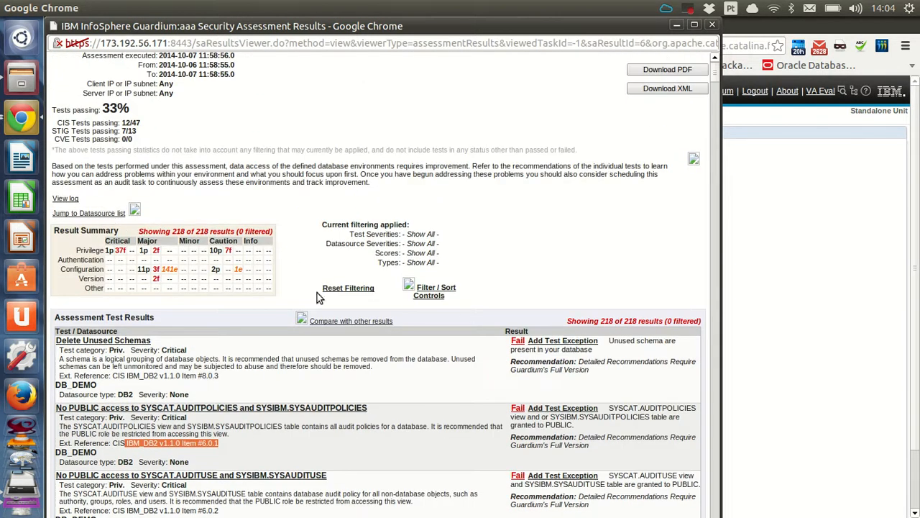
scroll(328, 299, "up", 1)
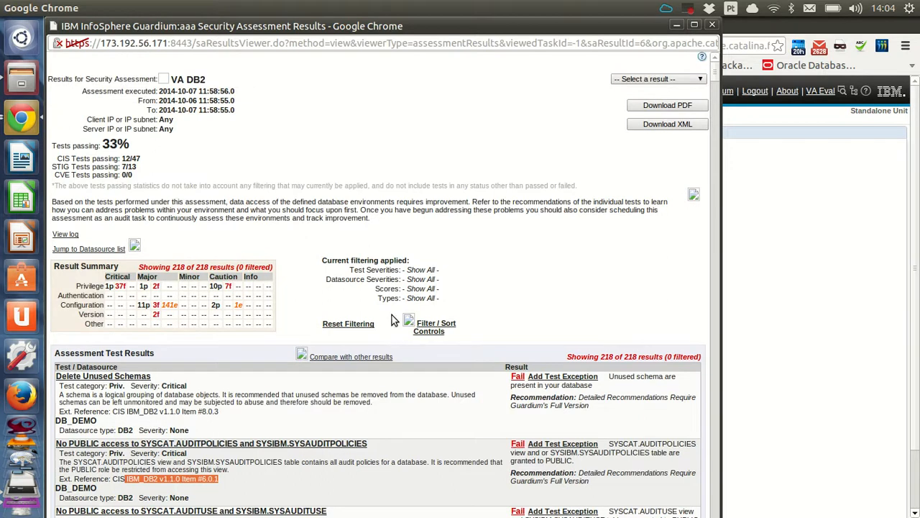
- Load the 10/7/14 9:42 AM result, then switch back to the 10/7/14 11:58 AM result
scroll(531, 208, "down", 2)
scroll(530, 210, "up", 2)
left_click(647, 81)
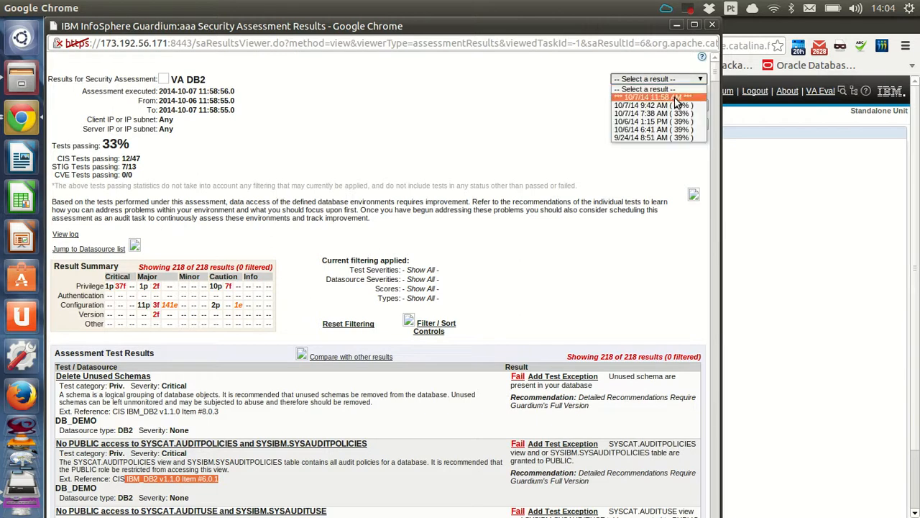
left_click(678, 106)
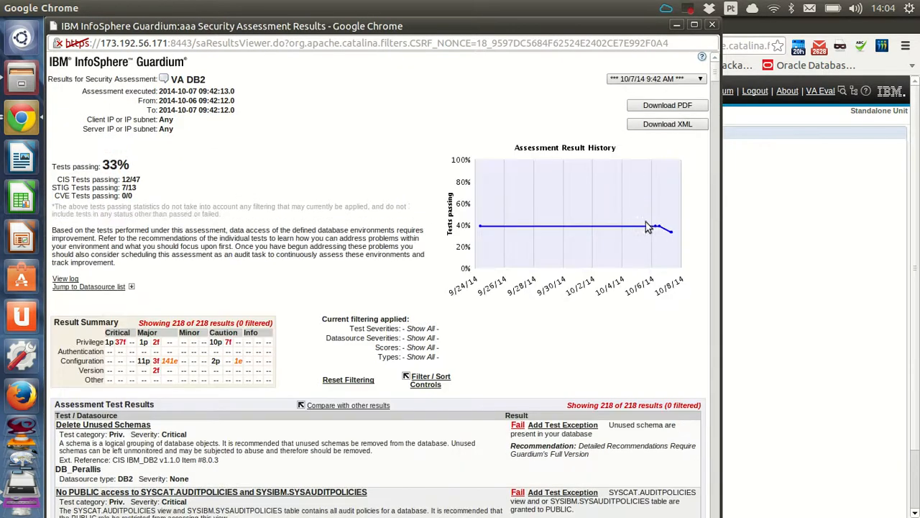
left_click(638, 79)
left_click(642, 97)
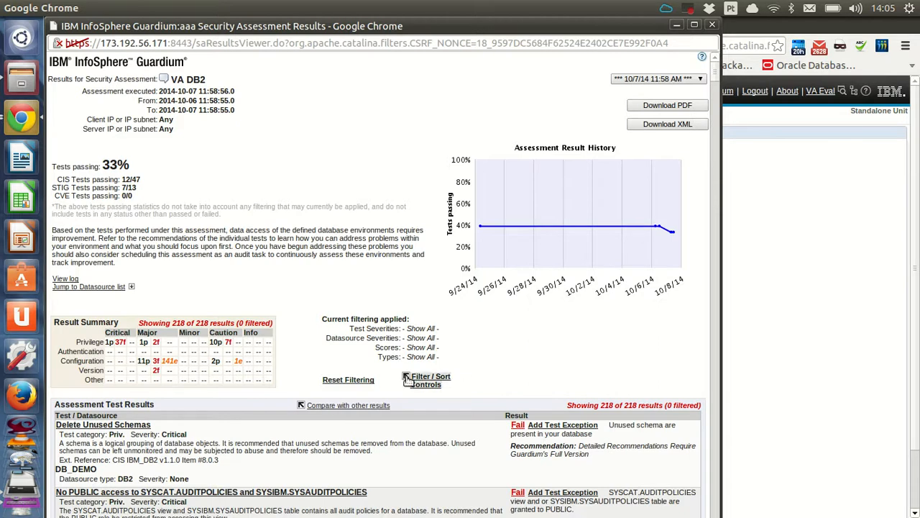
- Scroll down through the failed DB2 test results
scroll(414, 385, "down", 5)
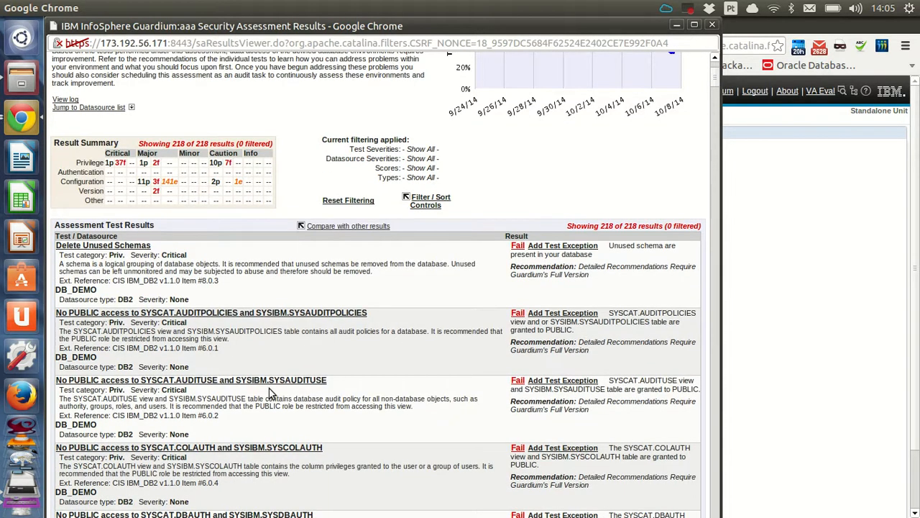
scroll(277, 384, "down", 1)
scroll(316, 382, "down", 4)
scroll(321, 390, "down", 12)
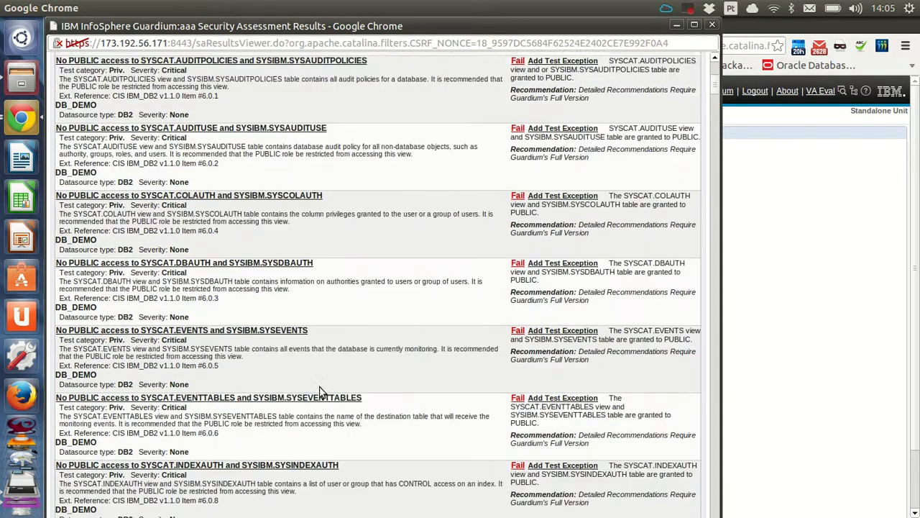
scroll(341, 407, "down", 20)
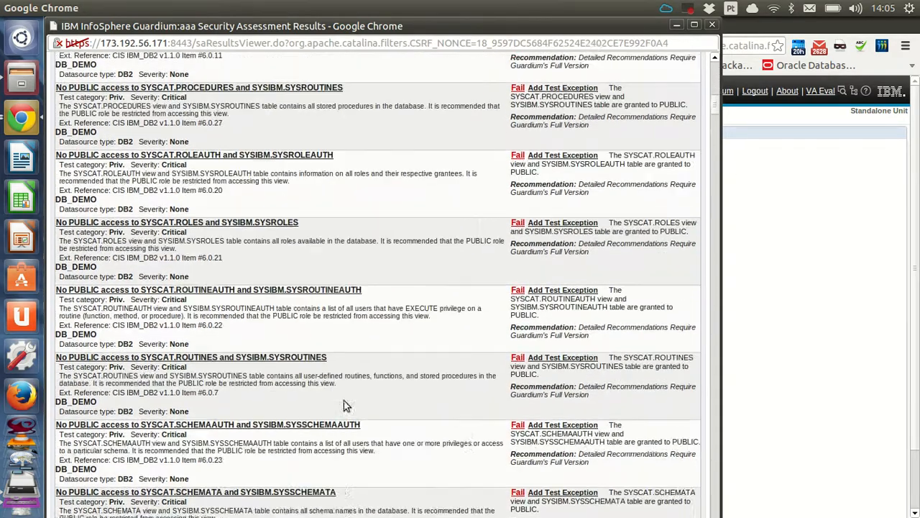
scroll(347, 413, "down", 14)
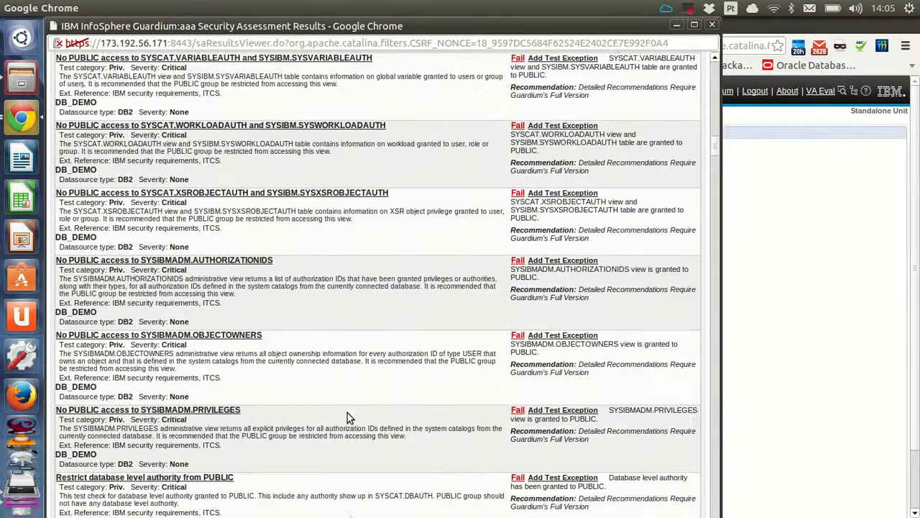
scroll(344, 401, "down", 1)
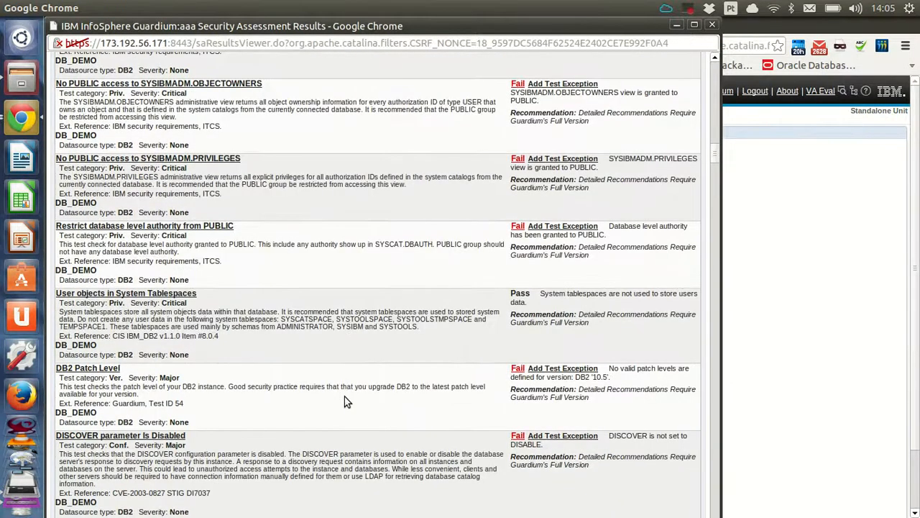
scroll(345, 396, "down", 5)
scroll(344, 401, "down", 1)
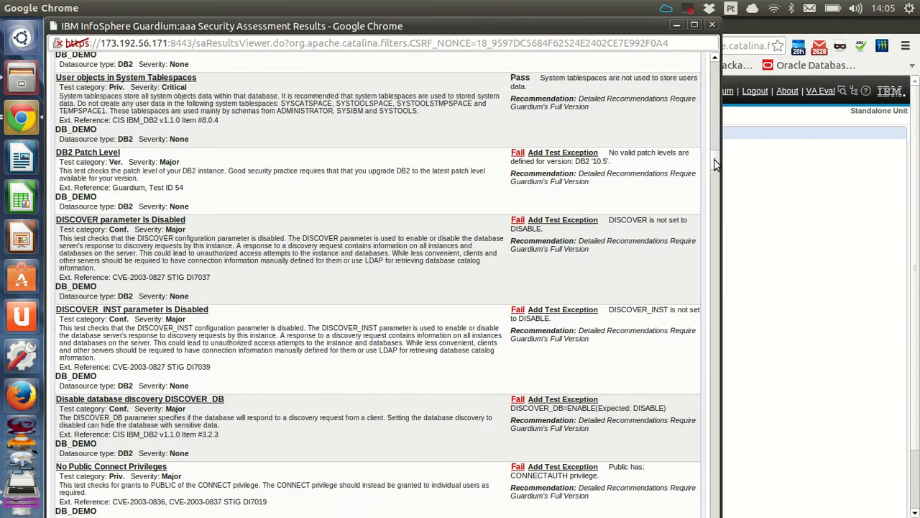
- Return to the report top and request a PDF export, acknowledging the compiling notice
left_click_drag(714, 159, 710, 72)
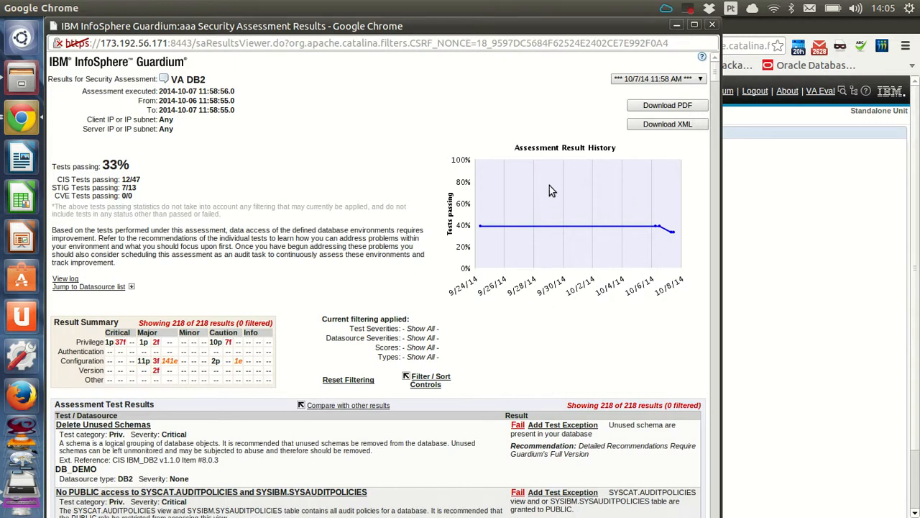
left_click(678, 107)
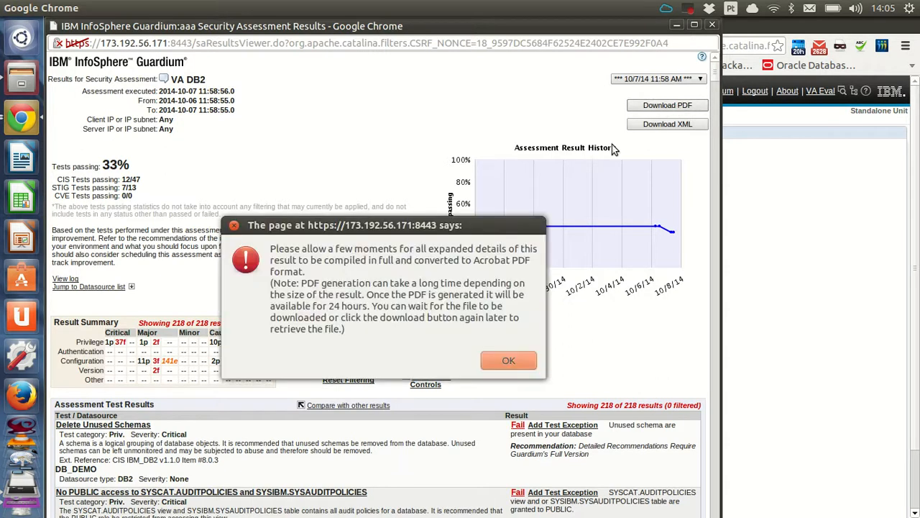
left_click(507, 362)
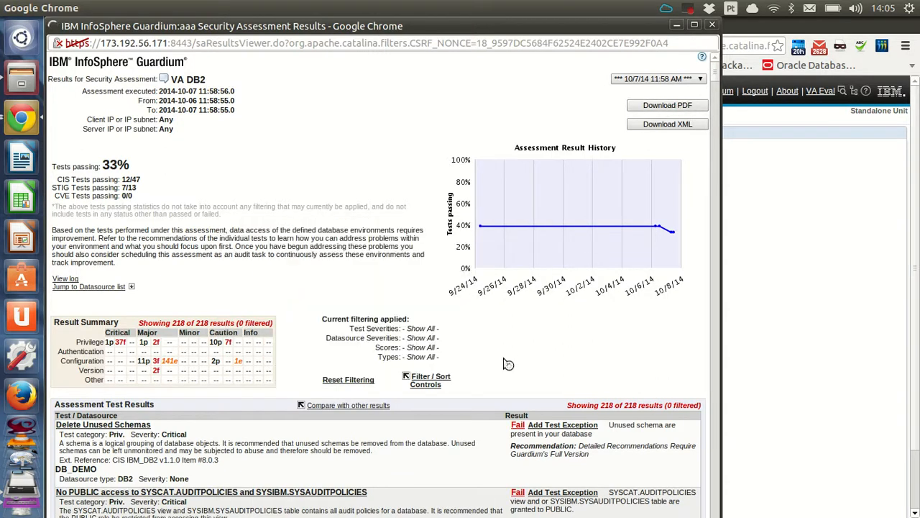
- Filter the results to Critical severity and SYBASE test type
left_click(427, 381)
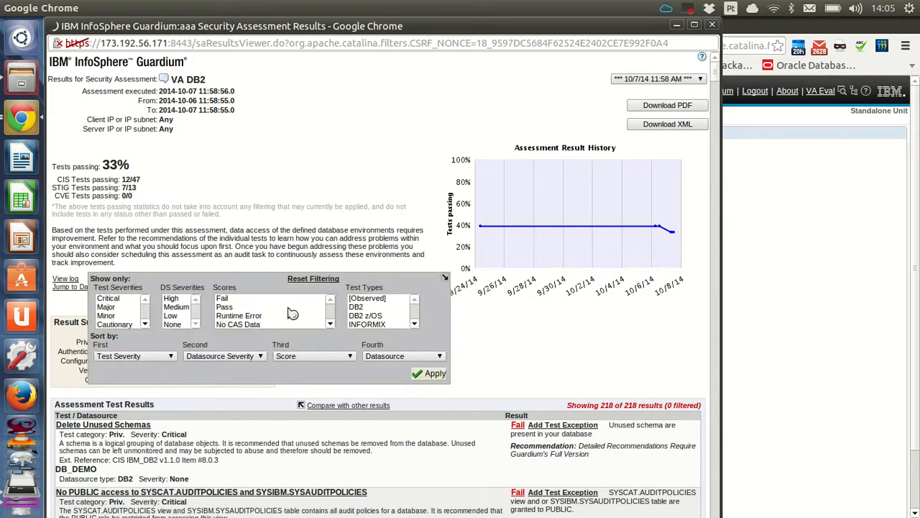
scroll(395, 316, "down", 4)
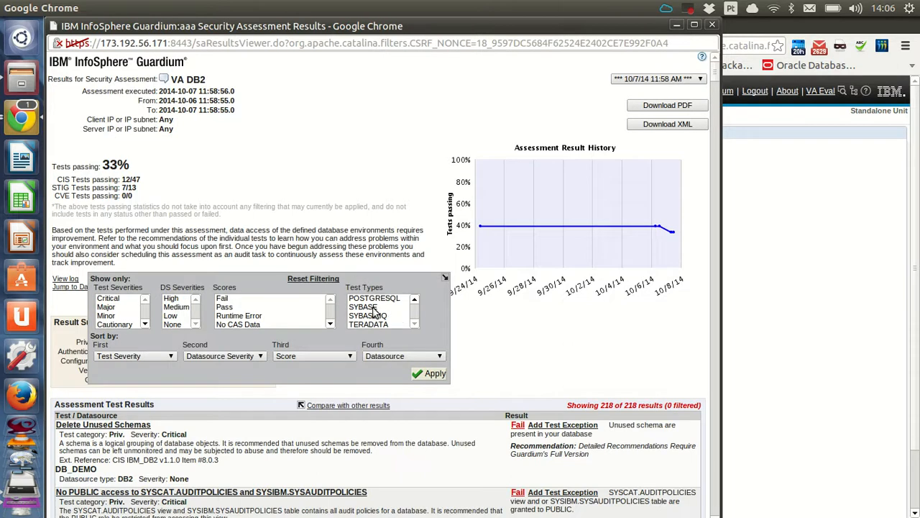
left_click(374, 308)
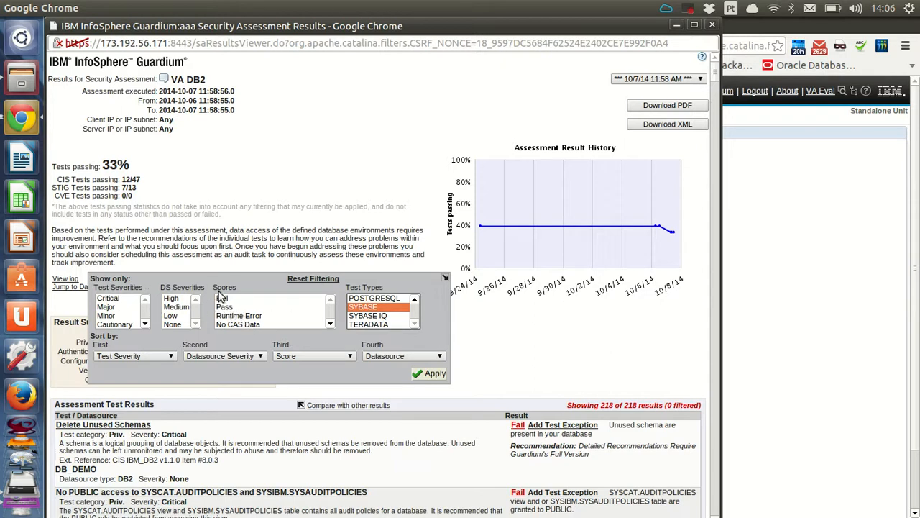
left_click(119, 302)
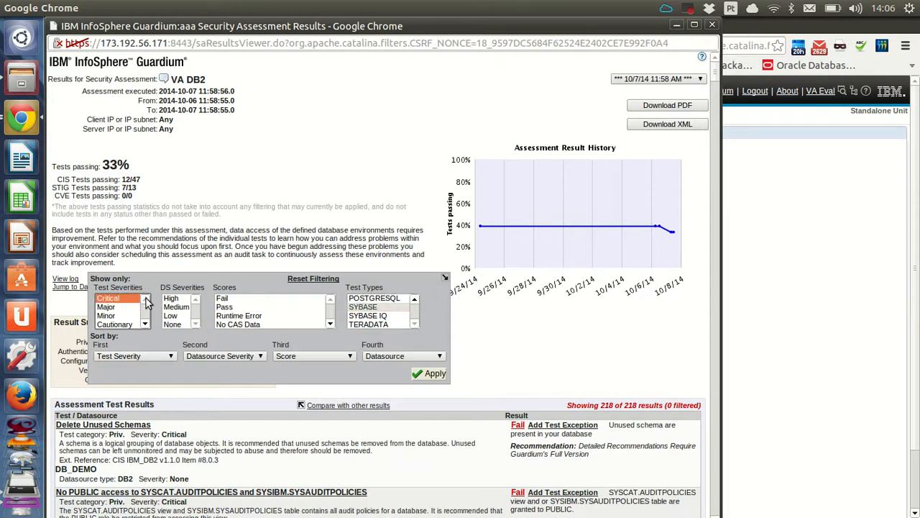
left_click(432, 374)
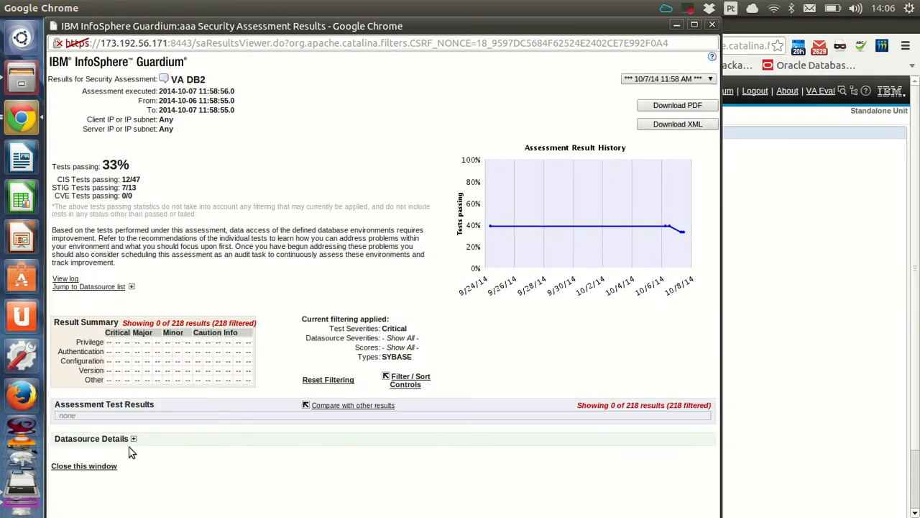
- Change the test type filter to DB2, keeping Critical severity, leaving 38 of 218 results
left_click(410, 380)
left_click(356, 307)
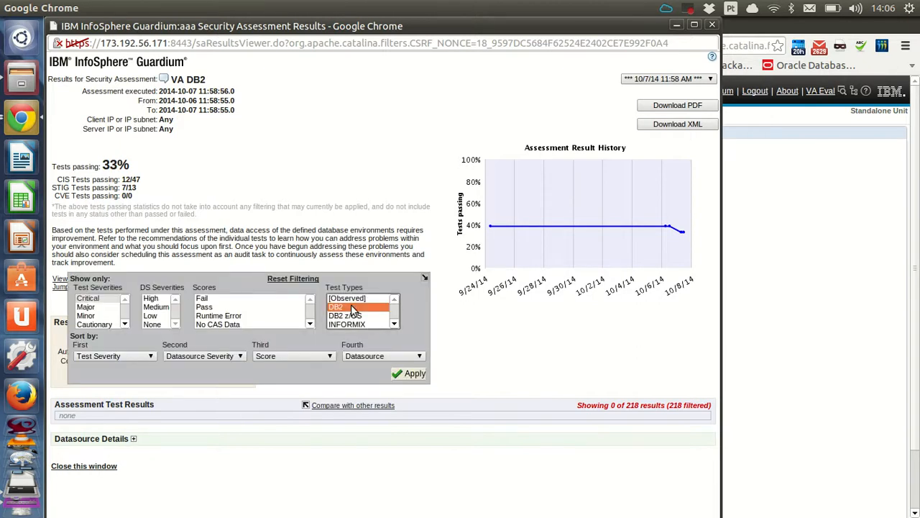
left_click(412, 373)
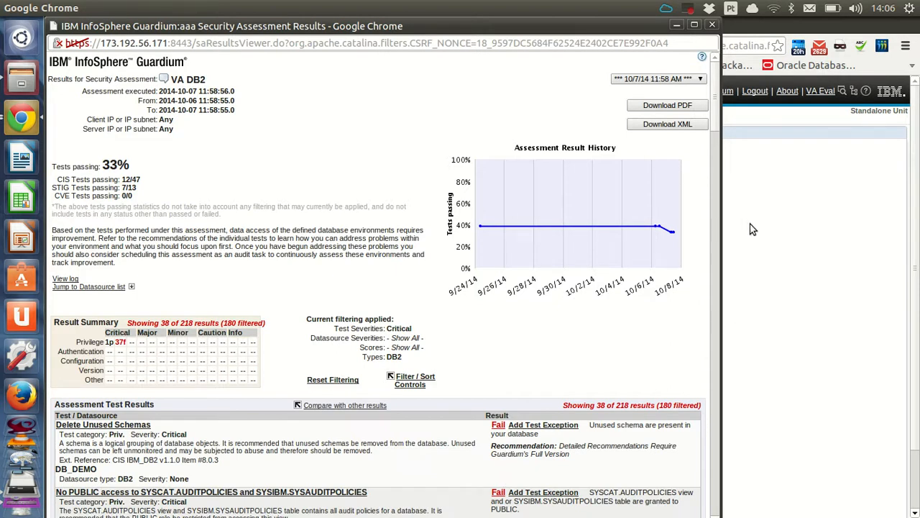
- Minimize the main Guardium browser window and the db2top terminal
left_click(793, 138)
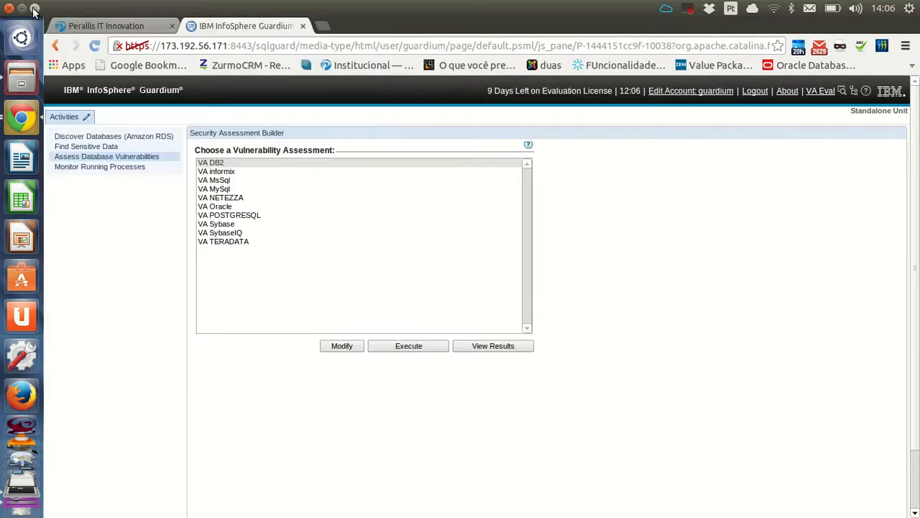
left_click(22, 9)
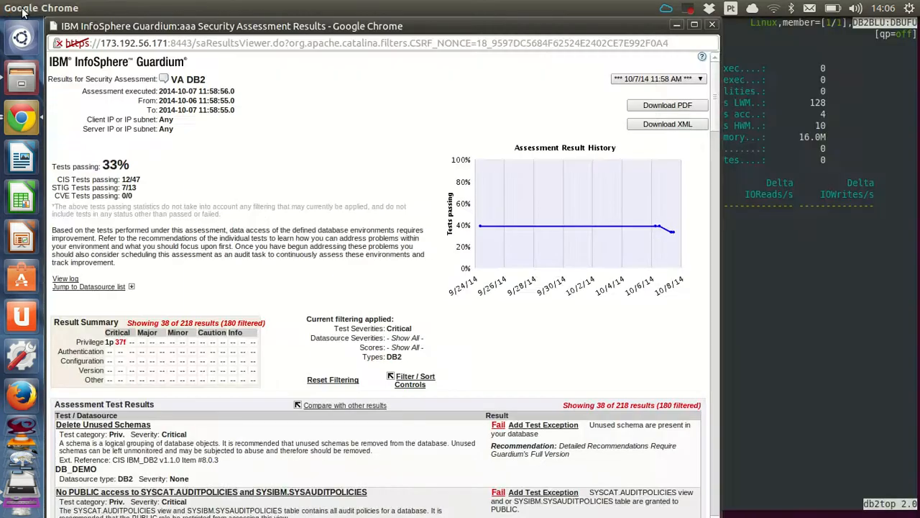
left_click(730, 226)
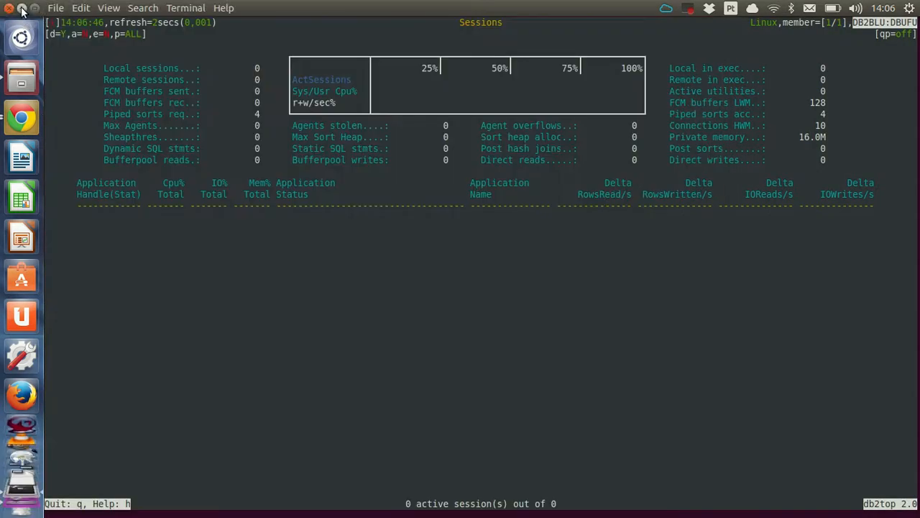
left_click(22, 9)
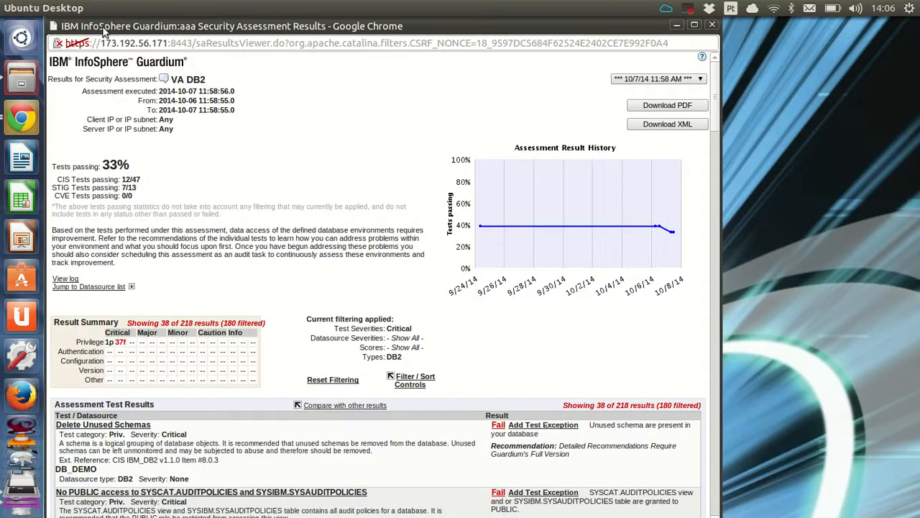
- Move the Security Assessment Results window aside and close it
left_click_drag(98, 27, 260, 133)
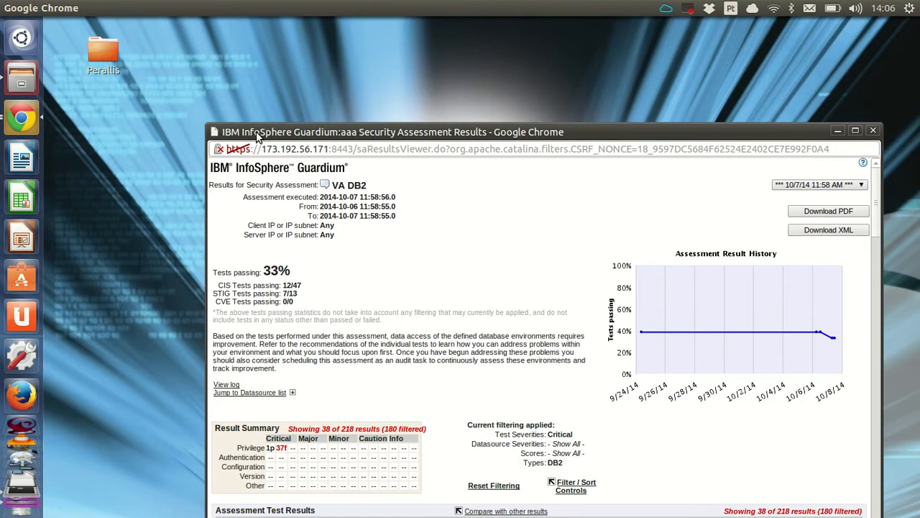
left_click(875, 133)
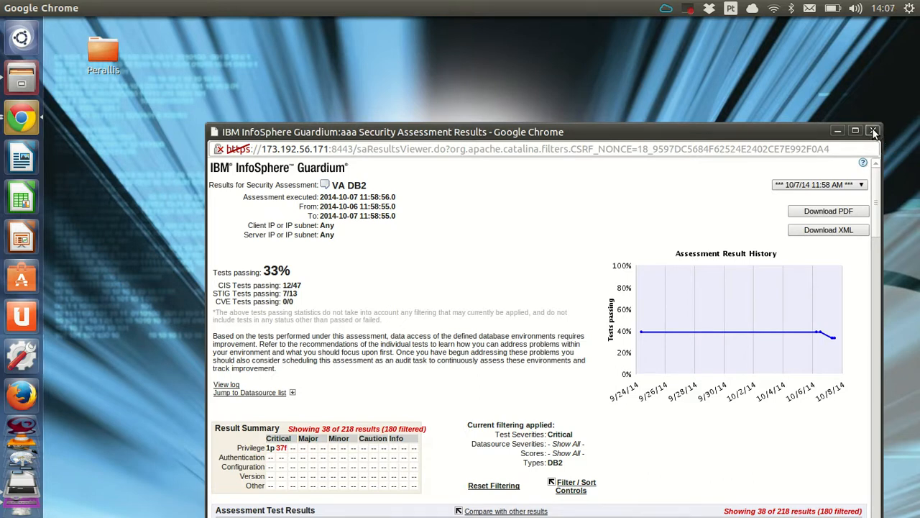
left_click(688, 11)
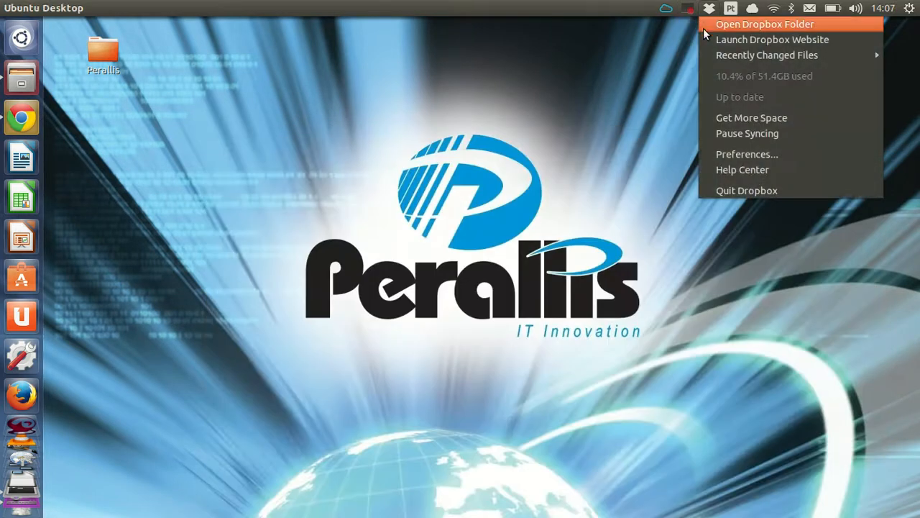